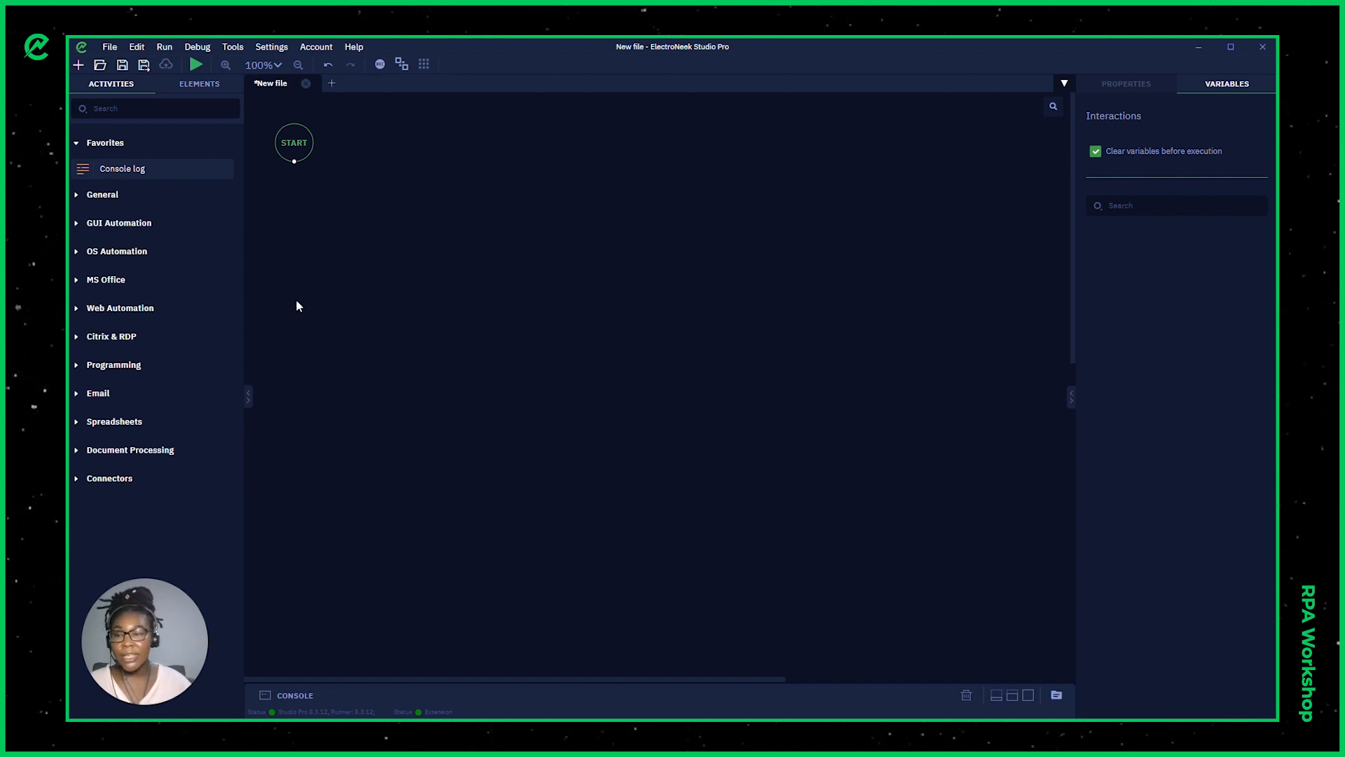
Step: Add a Click on element web automation activity to the workflow directly beneath START
{"action": "left_click", "coordinate": [172, 309]}
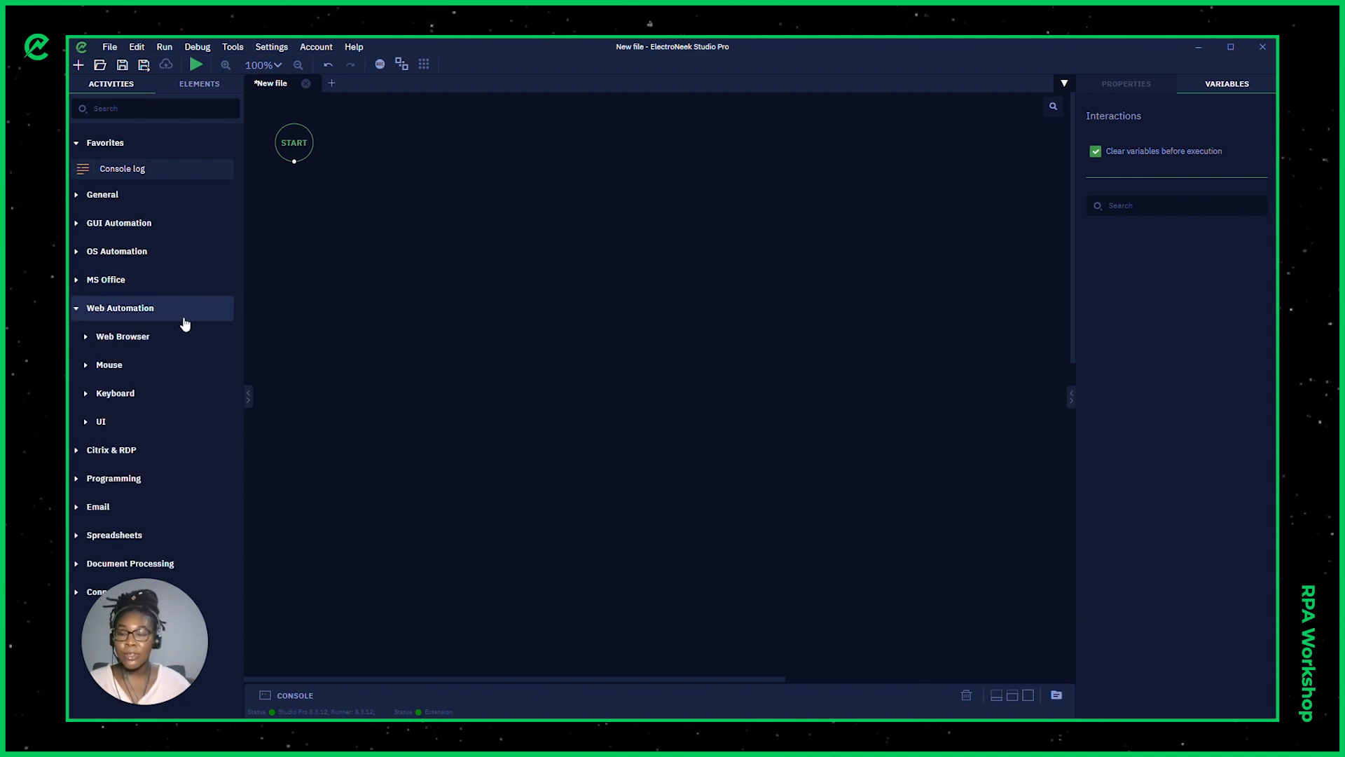
{"action": "left_click", "coordinate": [171, 338]}
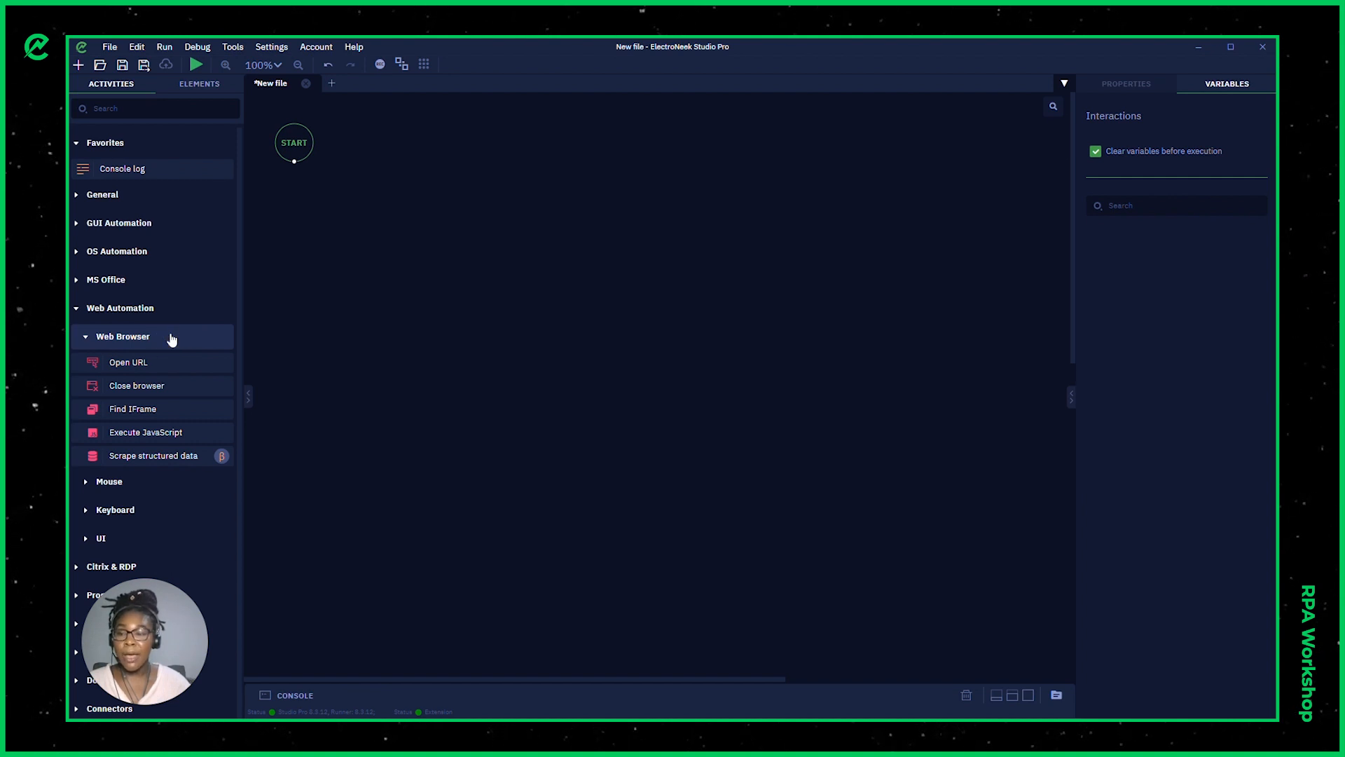
{"action": "left_click", "coordinate": [159, 483]}
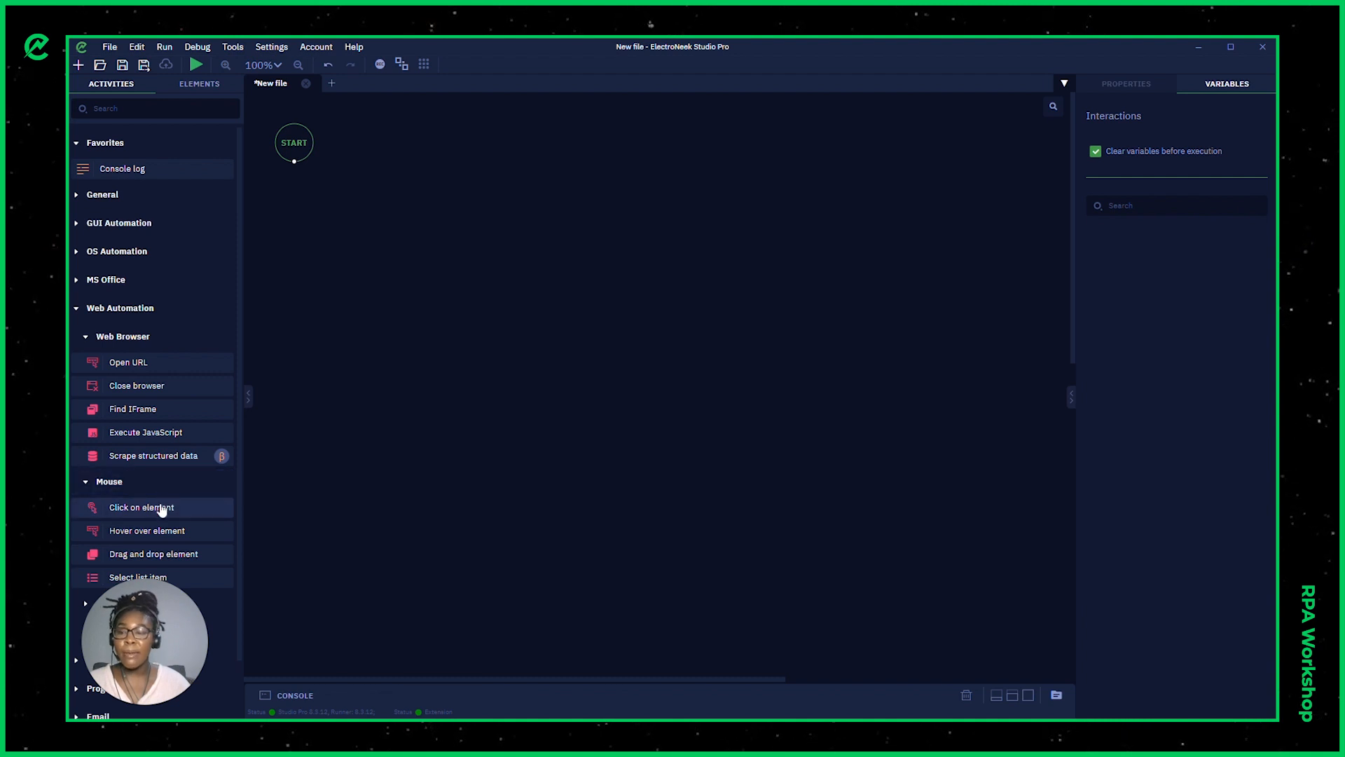
{"action": "left_click_drag", "start_coordinate": [163, 507], "coordinate": [342, 193]}
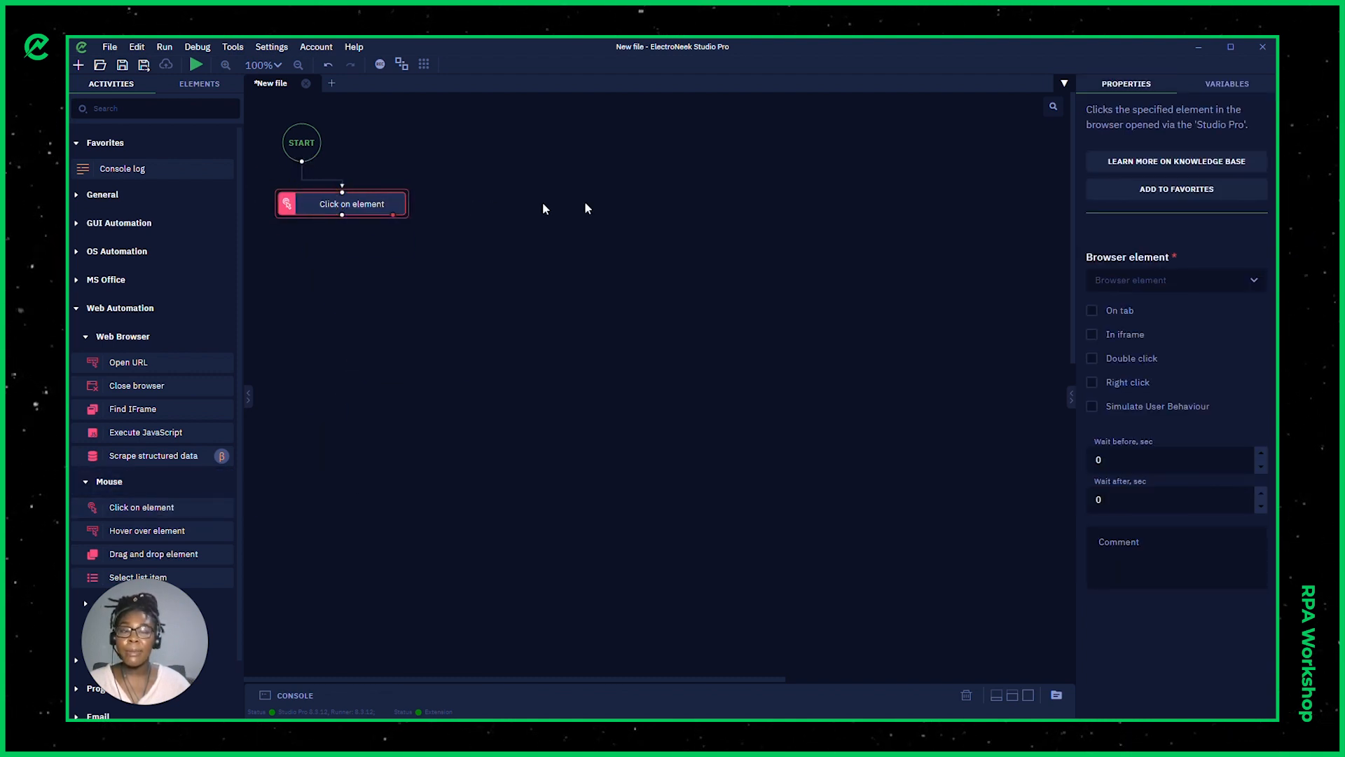
Step: Pick the HYPERAUTOMATION menu button on electroneek.com as the activity's new browser element and save it
{"action": "left_click", "coordinate": [1194, 282]}
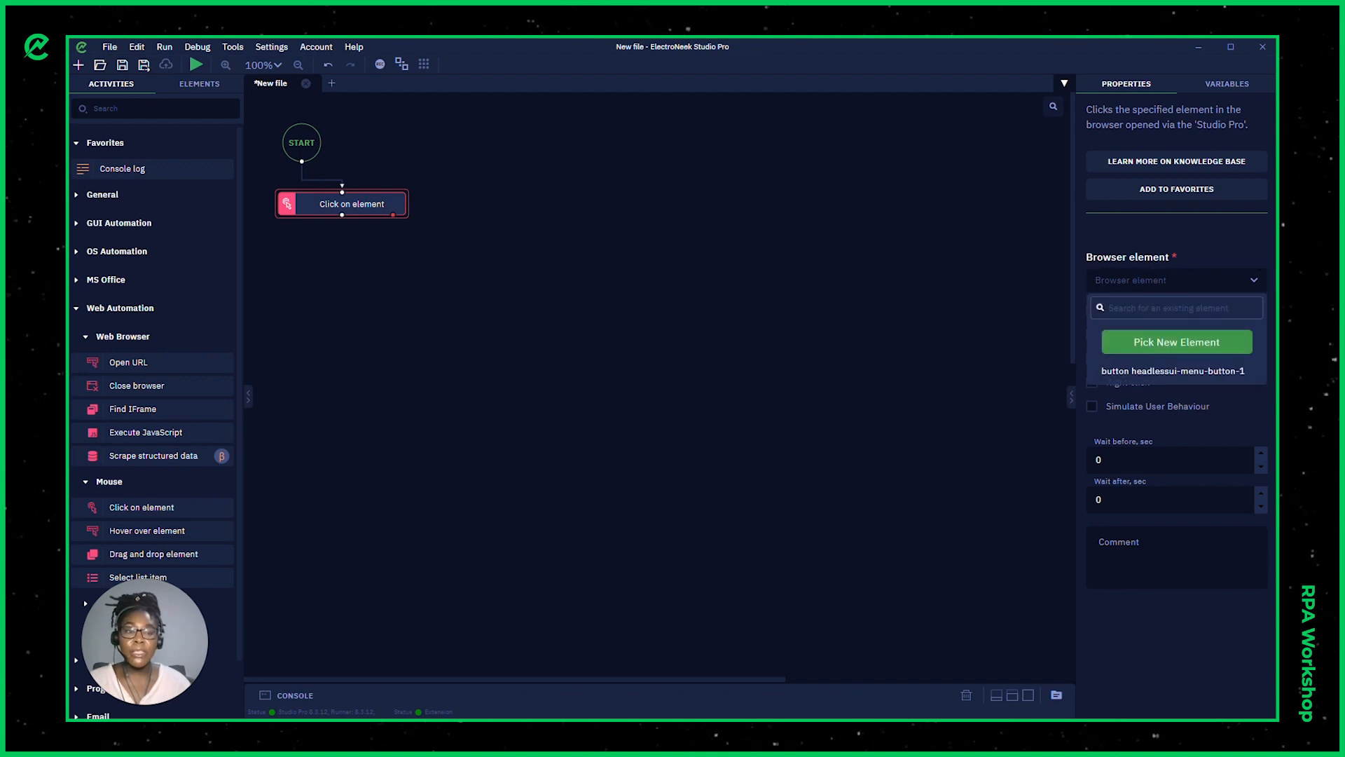
{"action": "left_click", "coordinate": [1193, 345]}
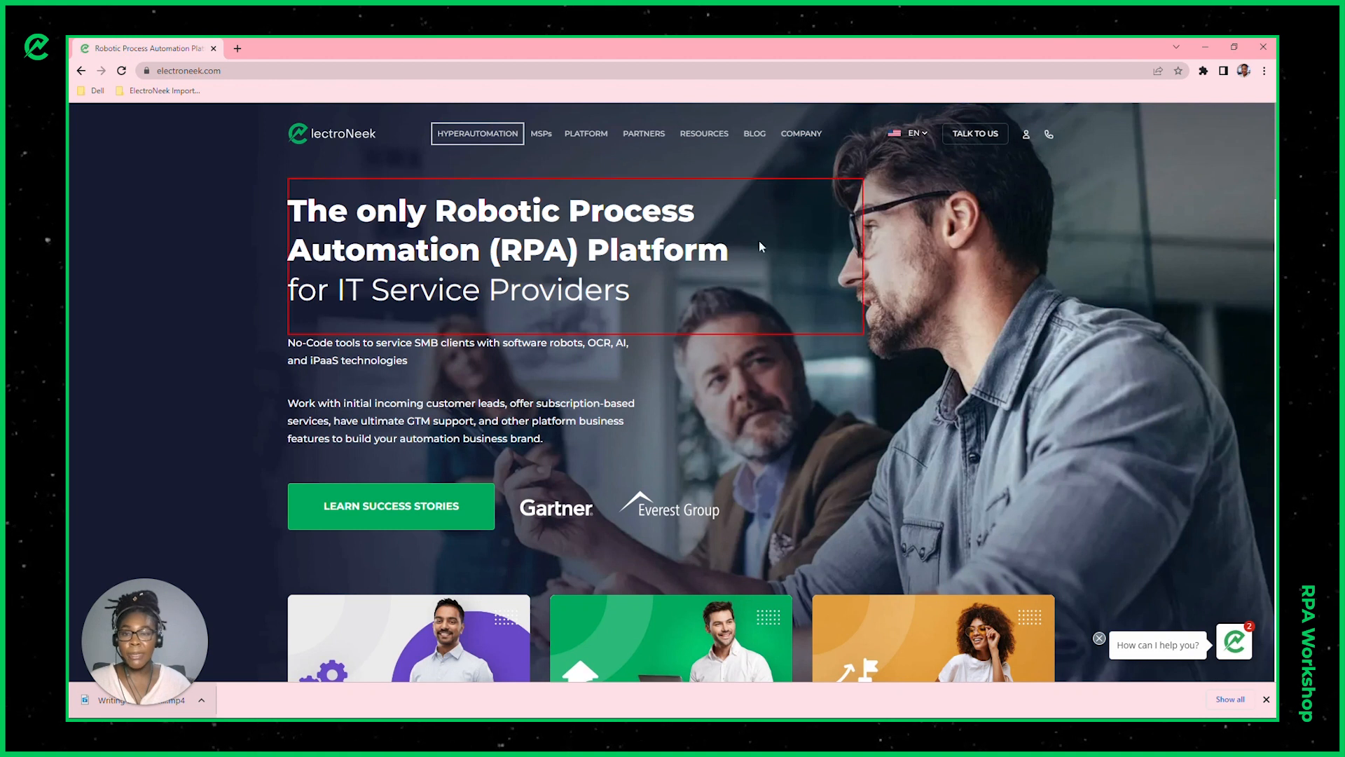
{"action": "left_click", "coordinate": [467, 146]}
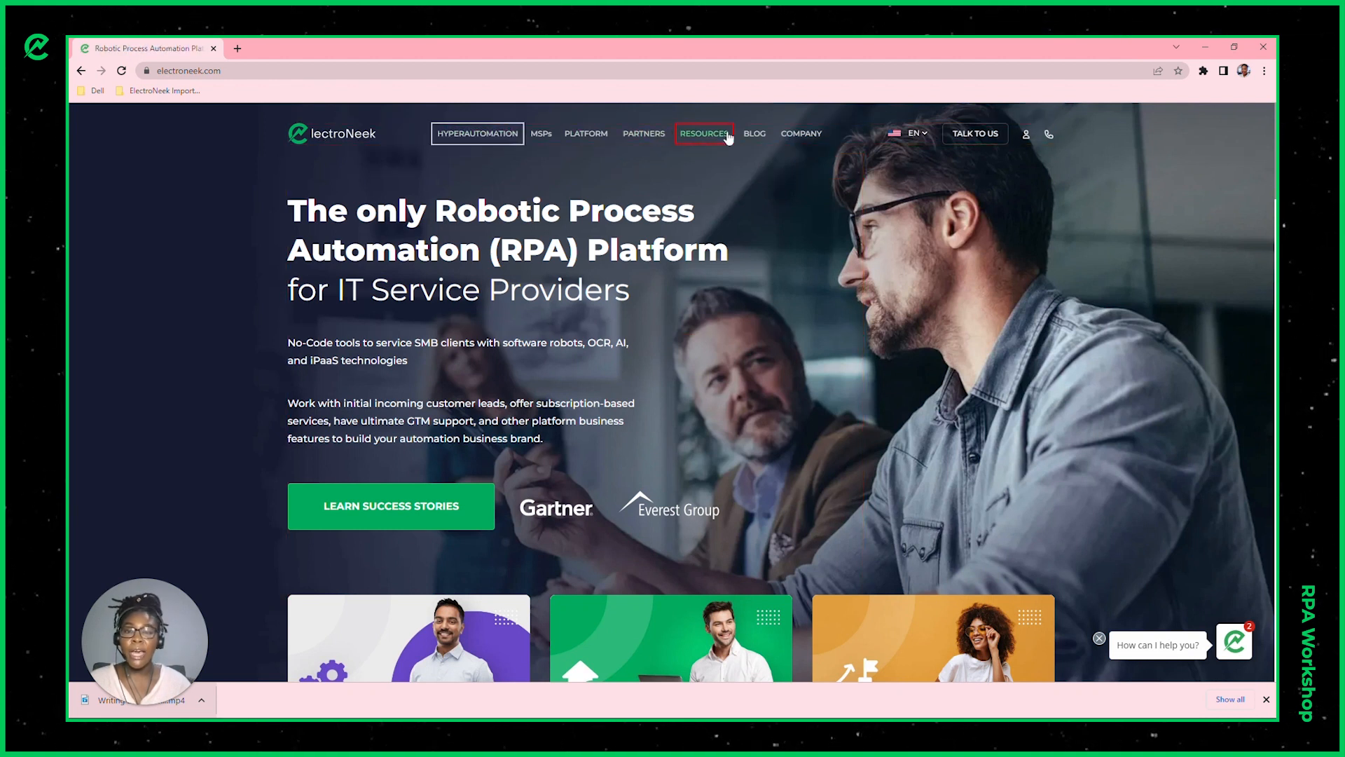
{"action": "left_click", "coordinate": [499, 143]}
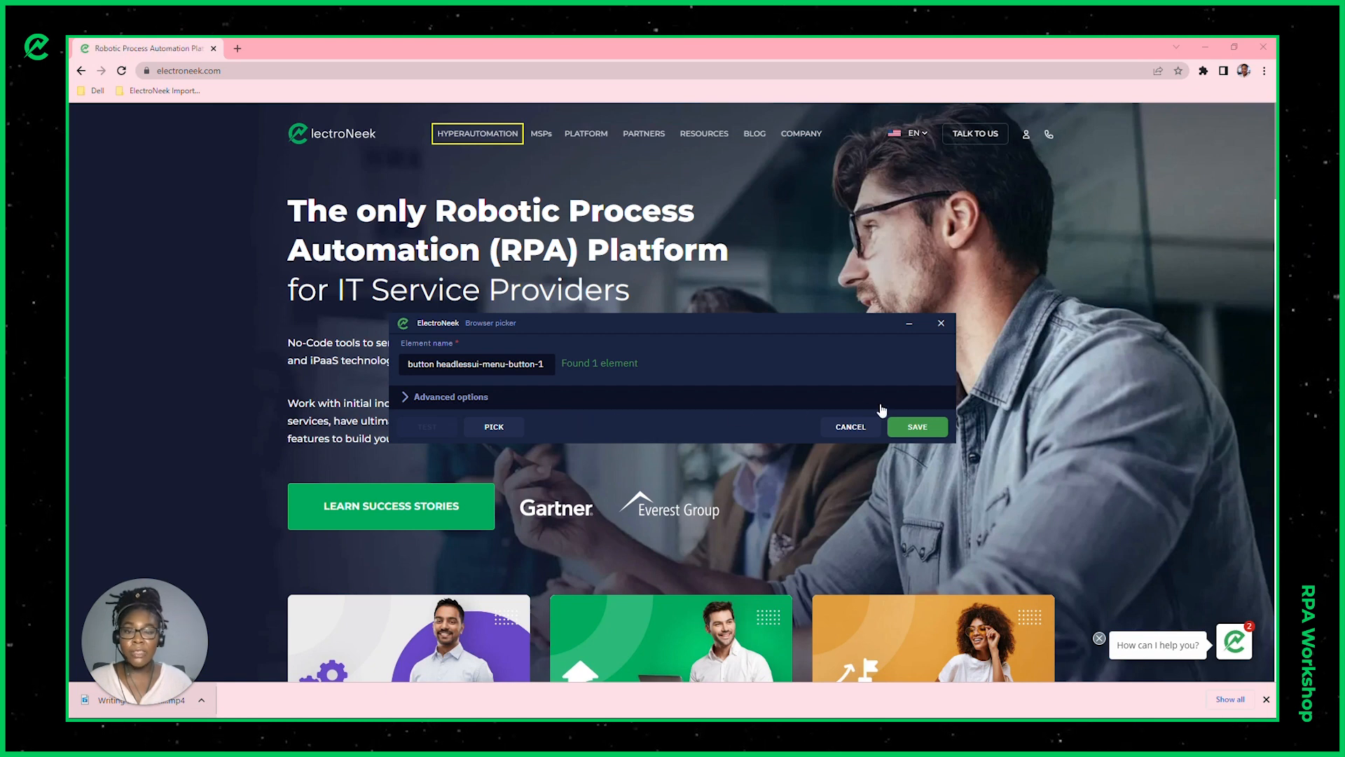
{"action": "left_click", "coordinate": [919, 427]}
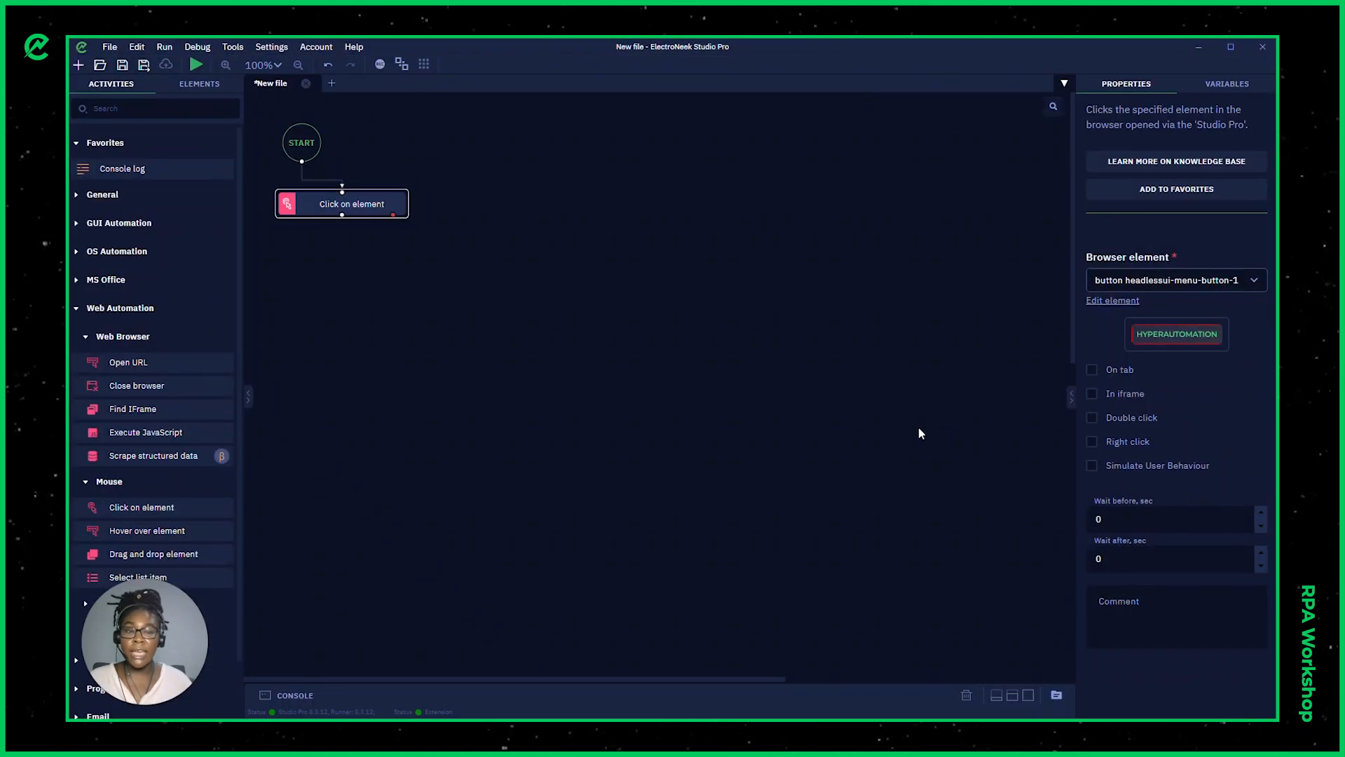
Step: Run the workflow and switch to Chrome to check the HYPERAUTOMATION menu on the website
{"action": "left_click", "coordinate": [197, 64]}
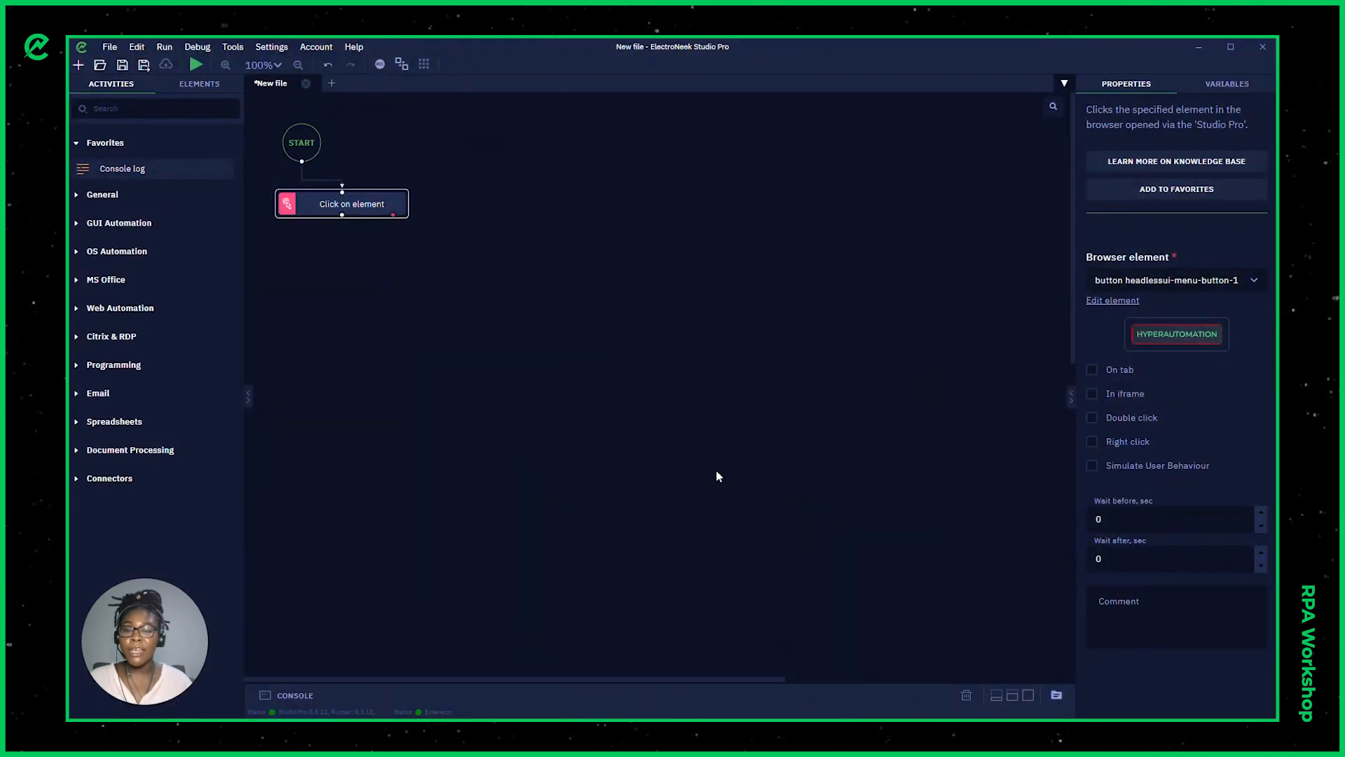
{"action": "key", "text": "super"}
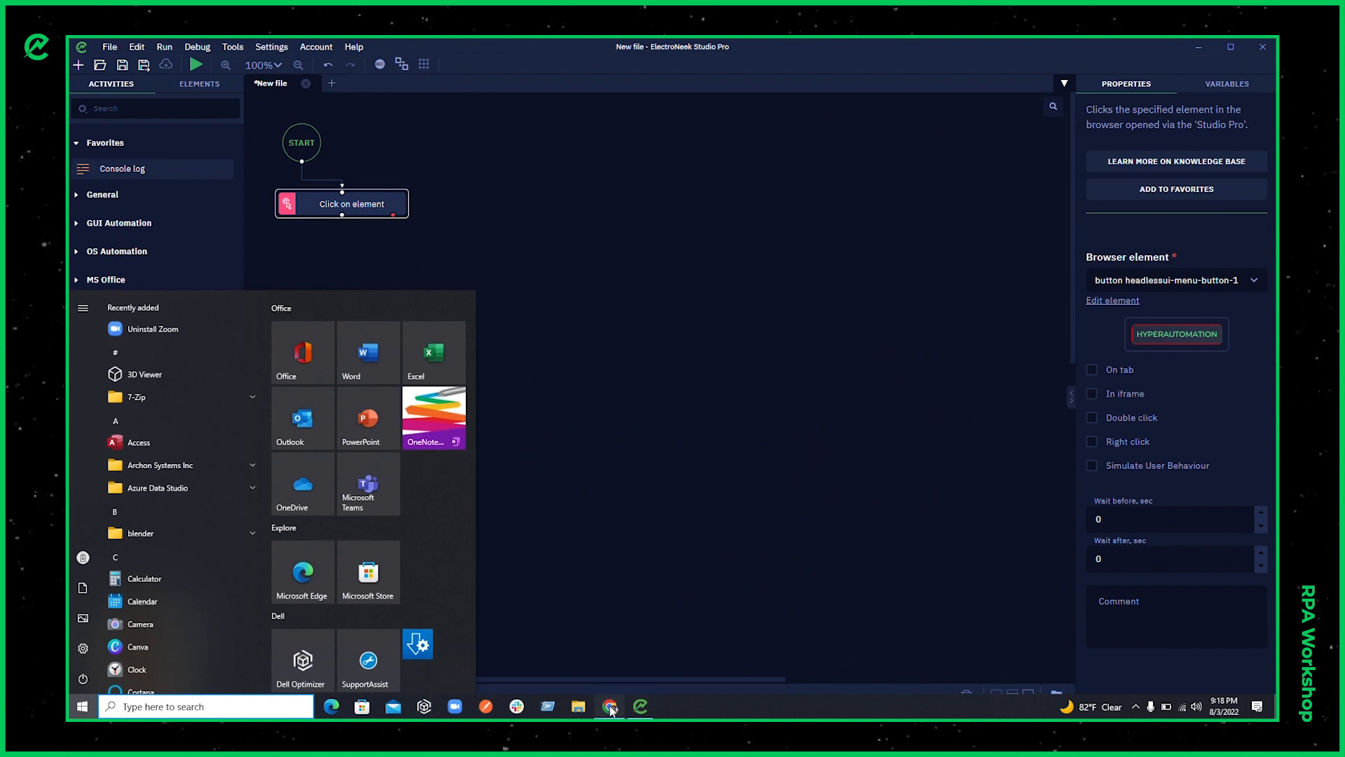
{"action": "left_click", "coordinate": [623, 706]}
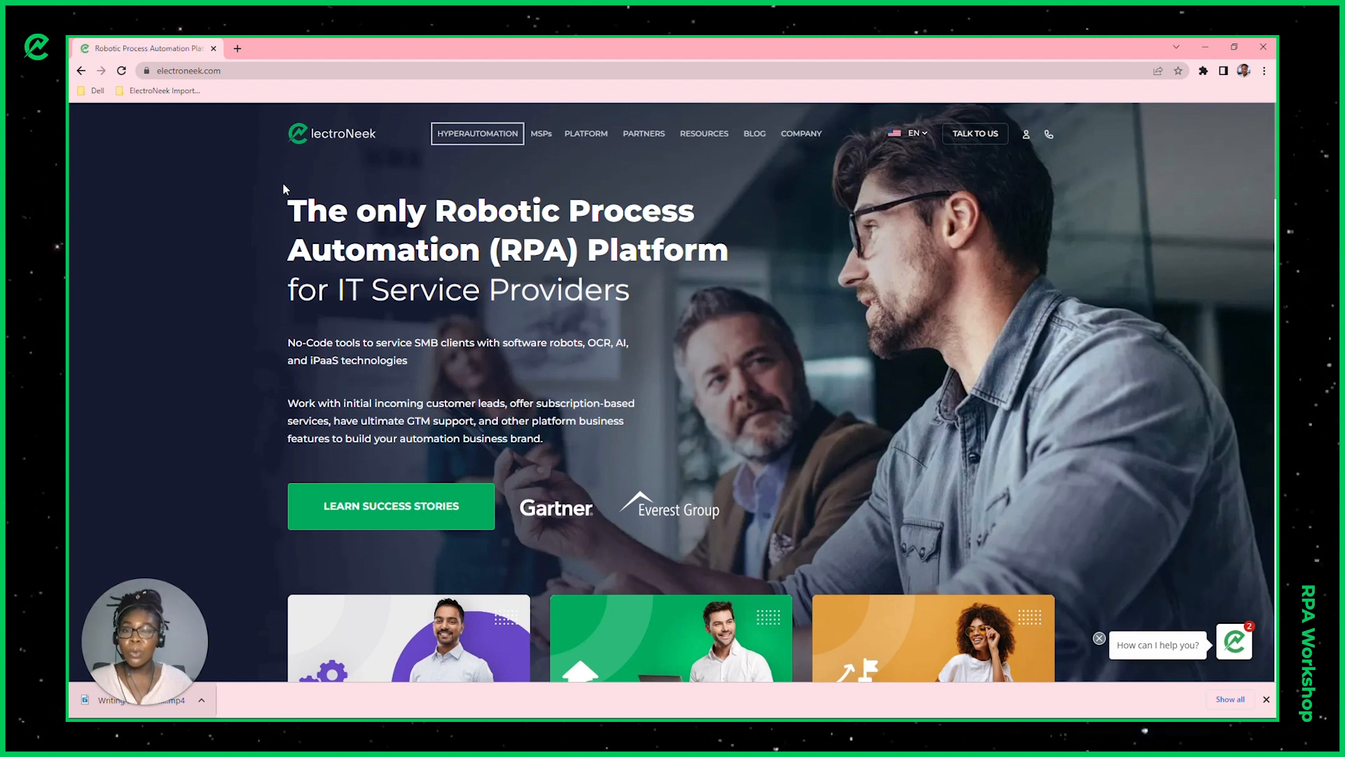
Step: Open Chrome's developer tools on the page and inspect the HYPERAUTOMATION button's HTML element
{"action": "right_click", "coordinate": [234, 174]}
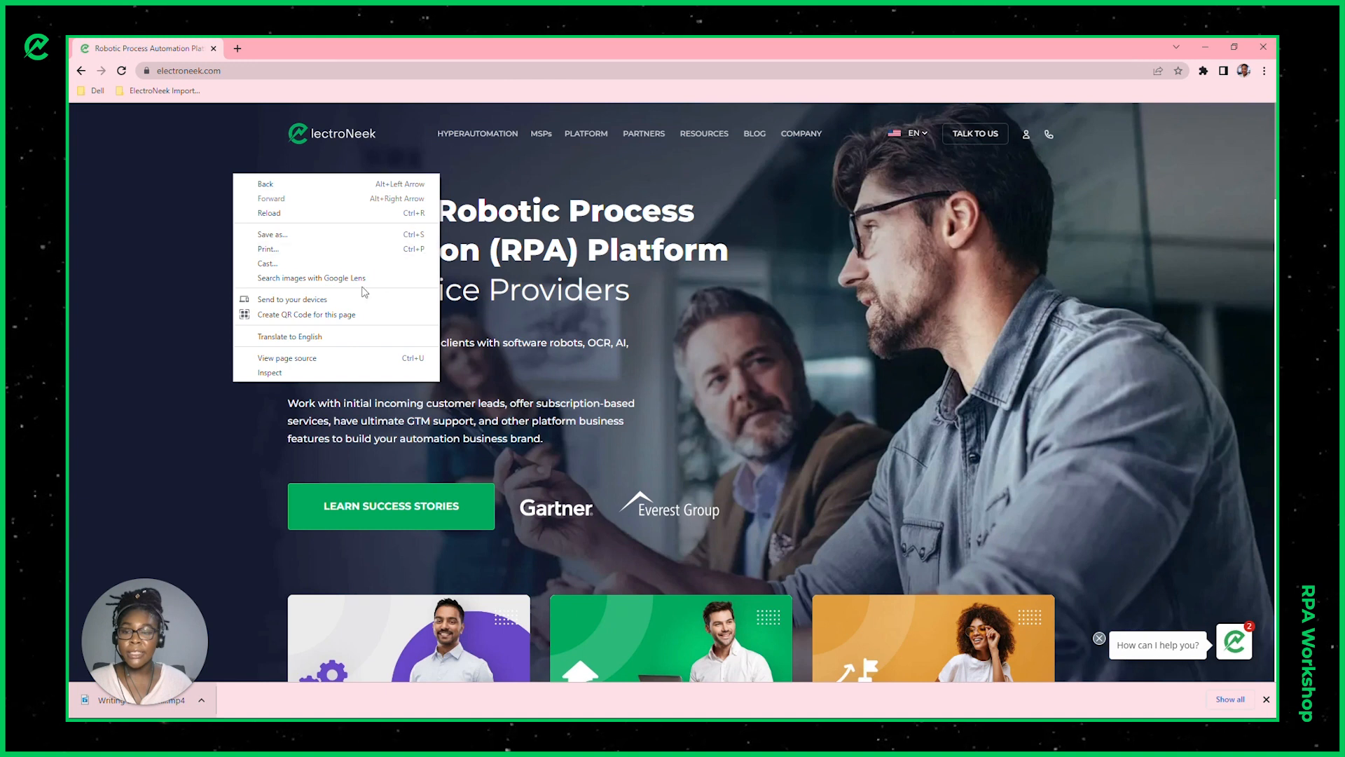
{"action": "left_click", "coordinate": [324, 376]}
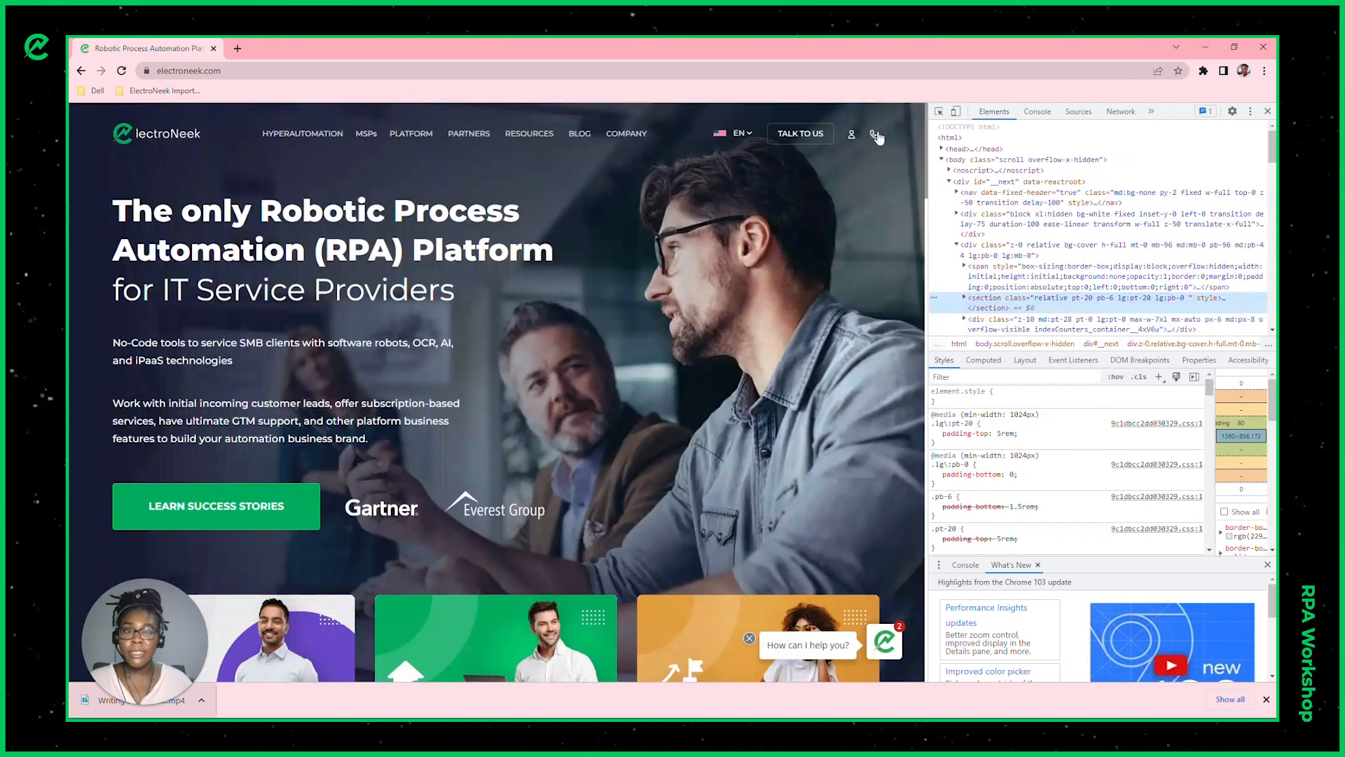
{"action": "left_click", "coordinate": [939, 112]}
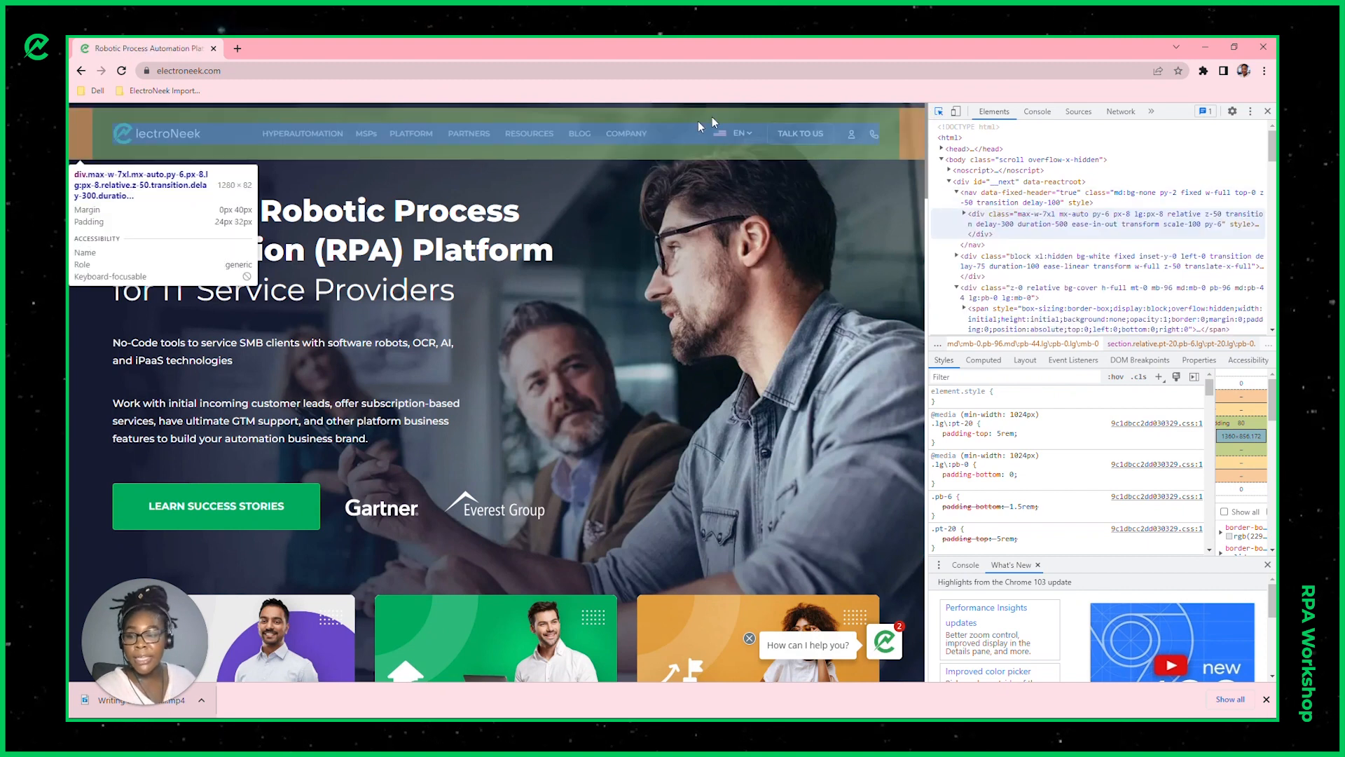
{"action": "left_click", "coordinate": [312, 139]}
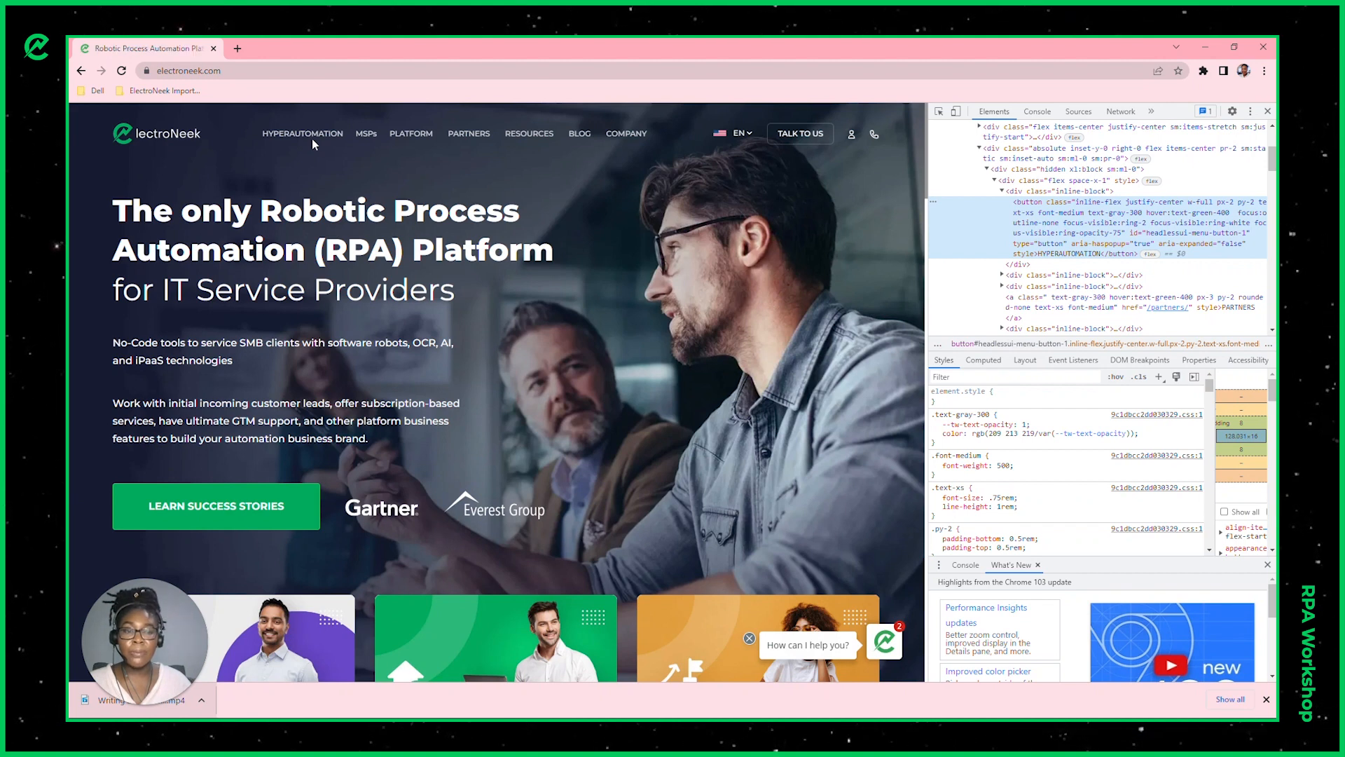
Step: Copy the CSS selector of the inspected HYPERAUTOMATION button element
{"action": "right_click", "coordinate": [988, 226]}
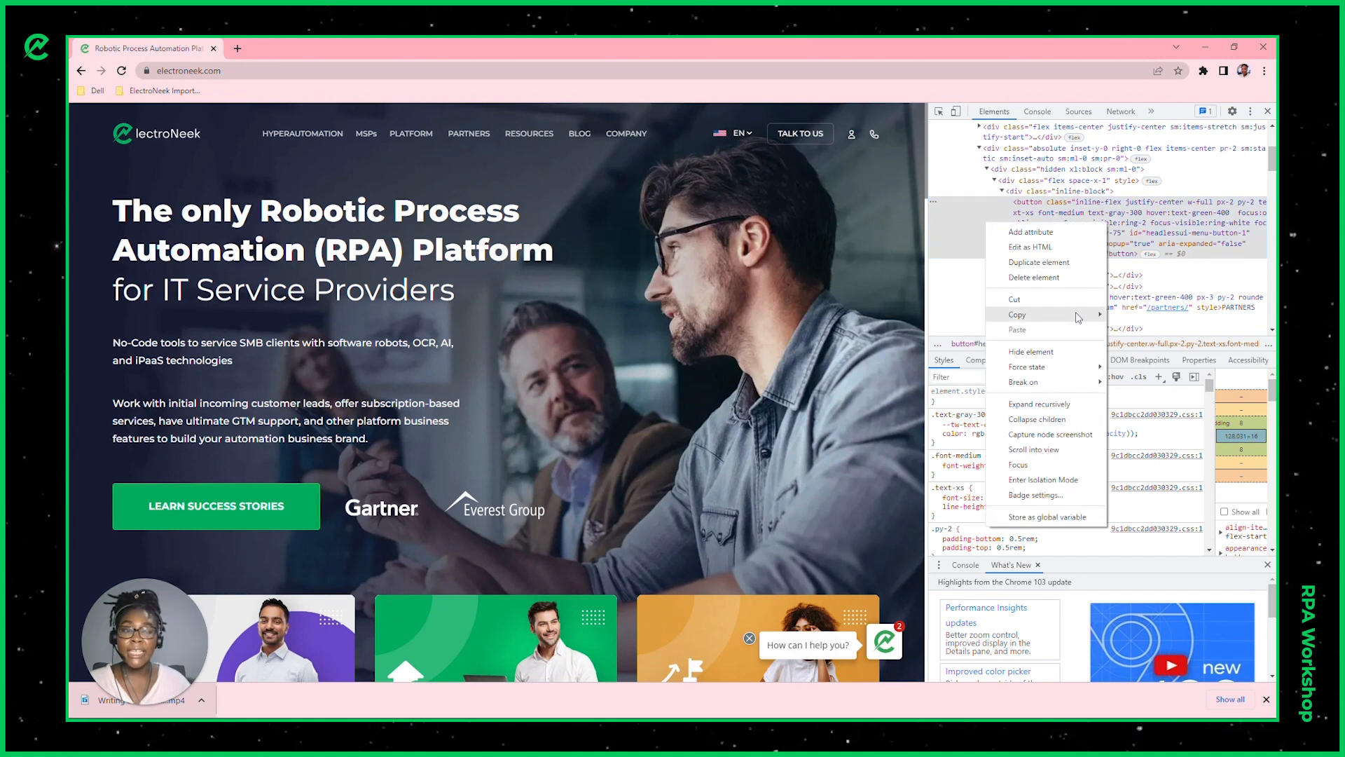
{"action": "mouse_move", "coordinate": [1078, 318]}
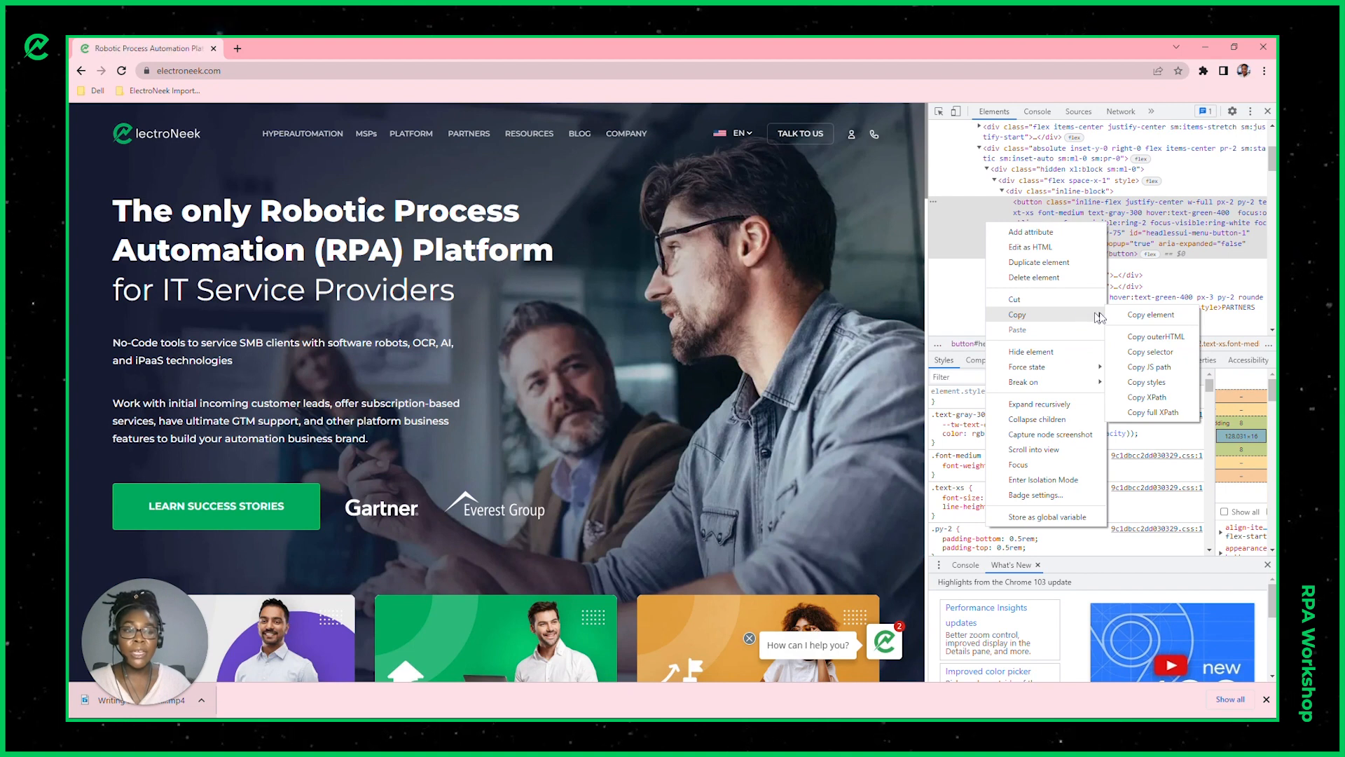
{"action": "left_click", "coordinate": [1137, 351]}
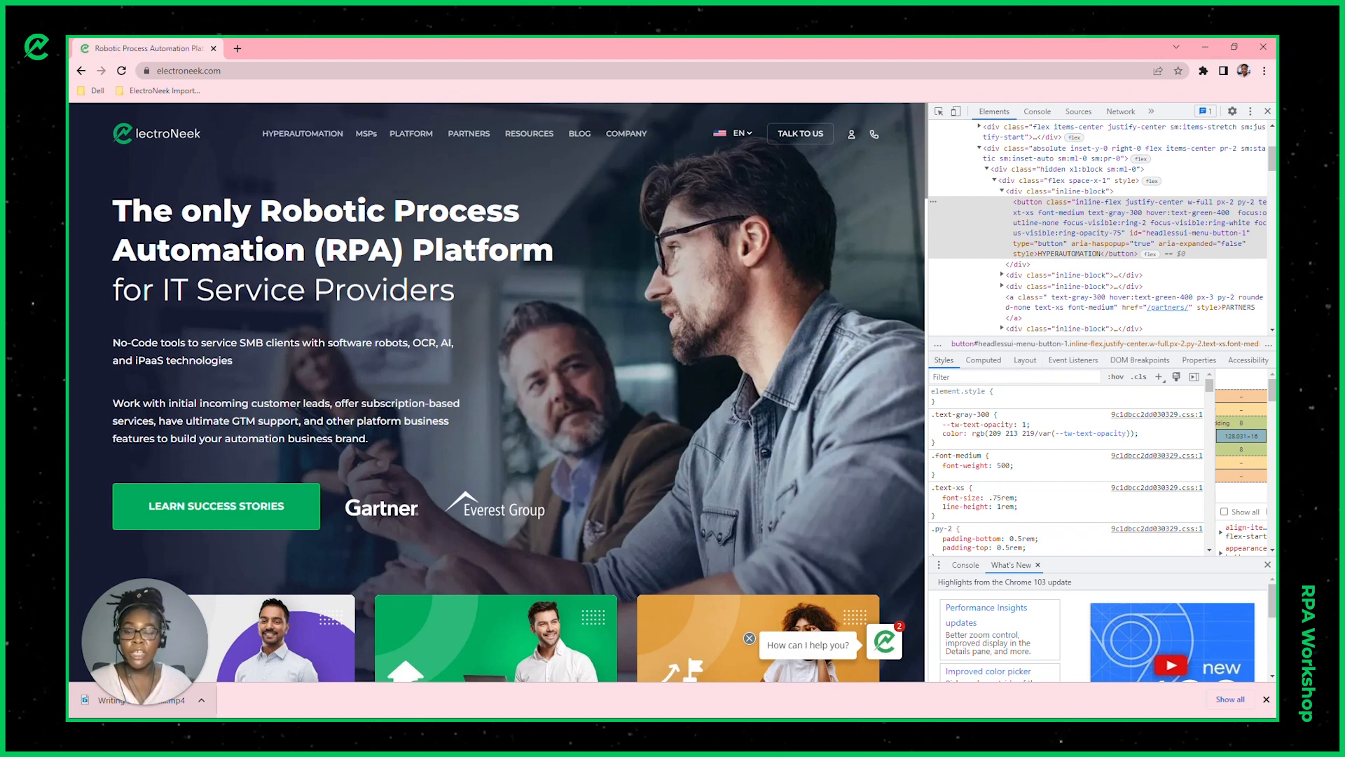
Step: Switch to ElectroNeek Studio Pro and edit the browser element to use the CSS selector #headlessui-menu-button-1
{"action": "key", "text": "super"}
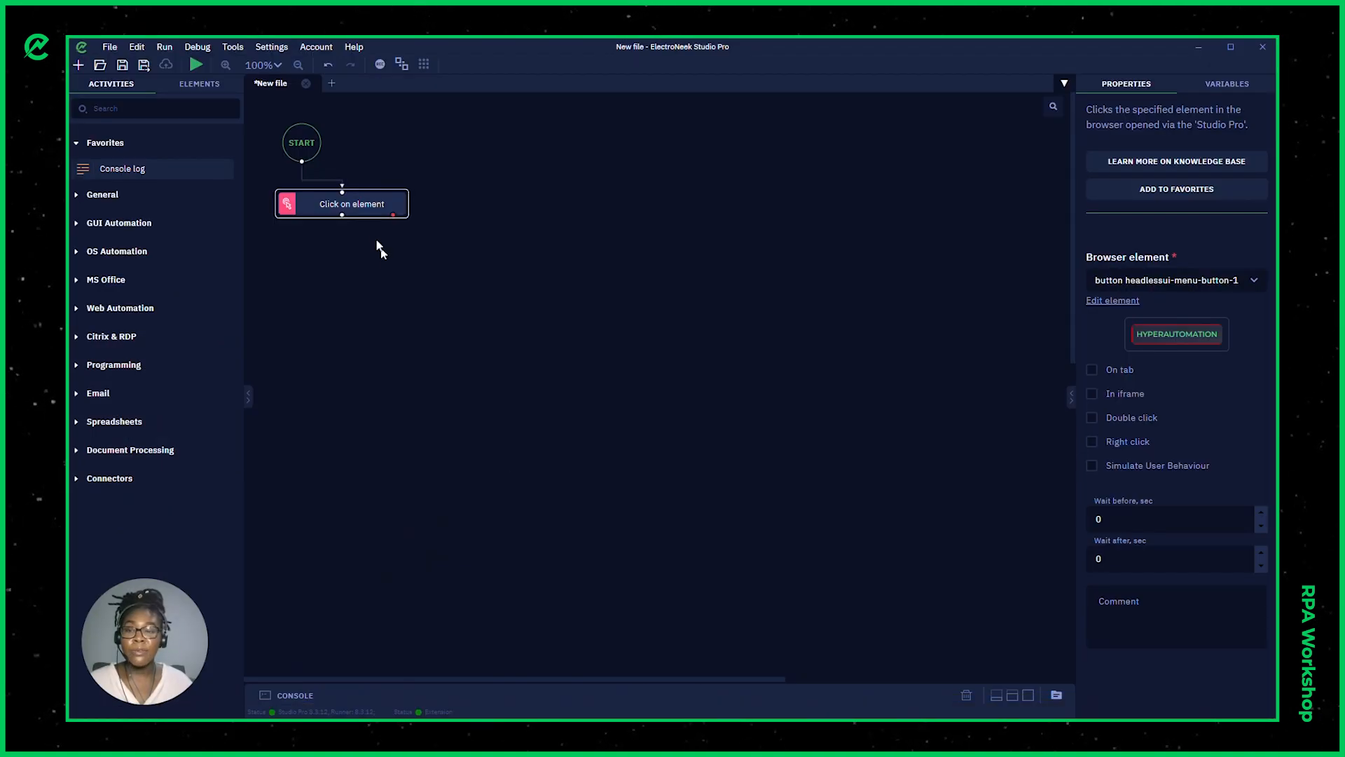
{"action": "left_click", "coordinate": [1118, 301]}
{"action": "left_click", "coordinate": [1138, 228]}
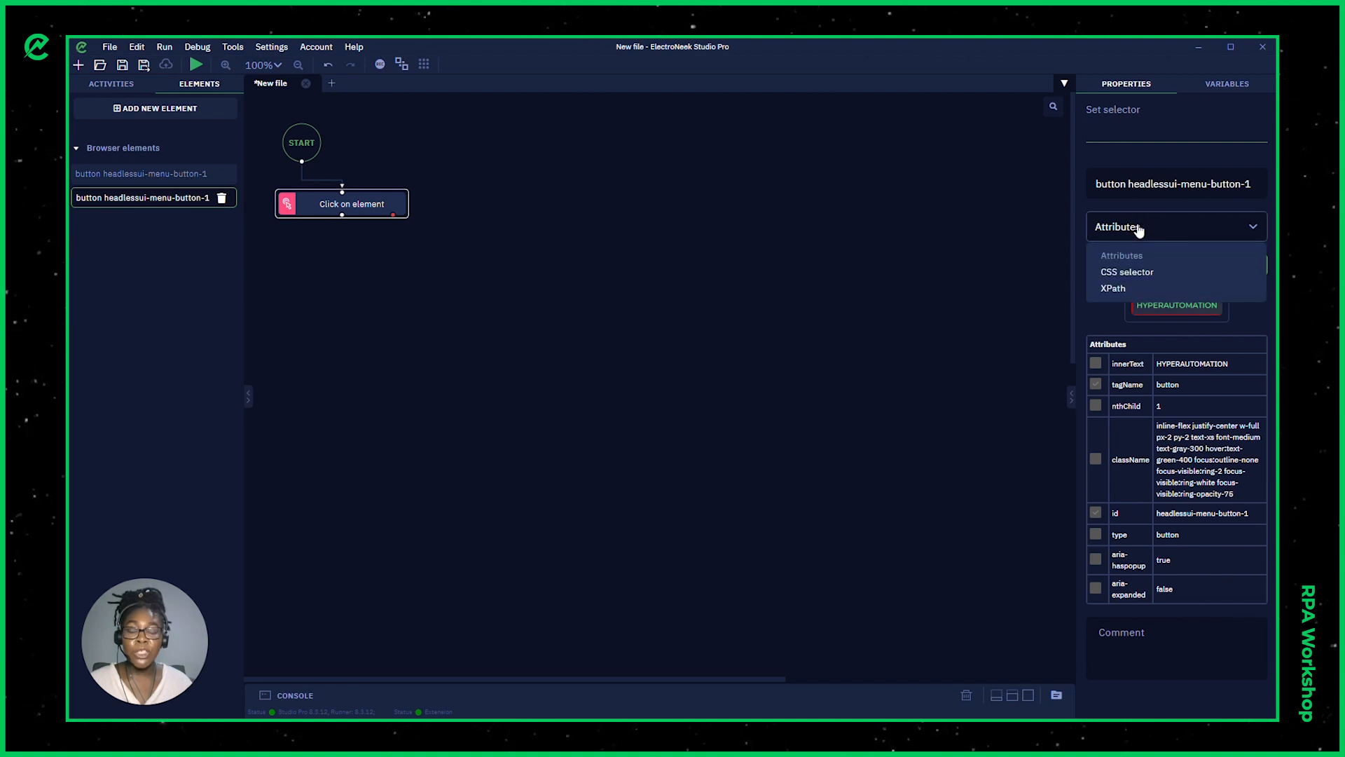
{"action": "left_click", "coordinate": [1141, 273]}
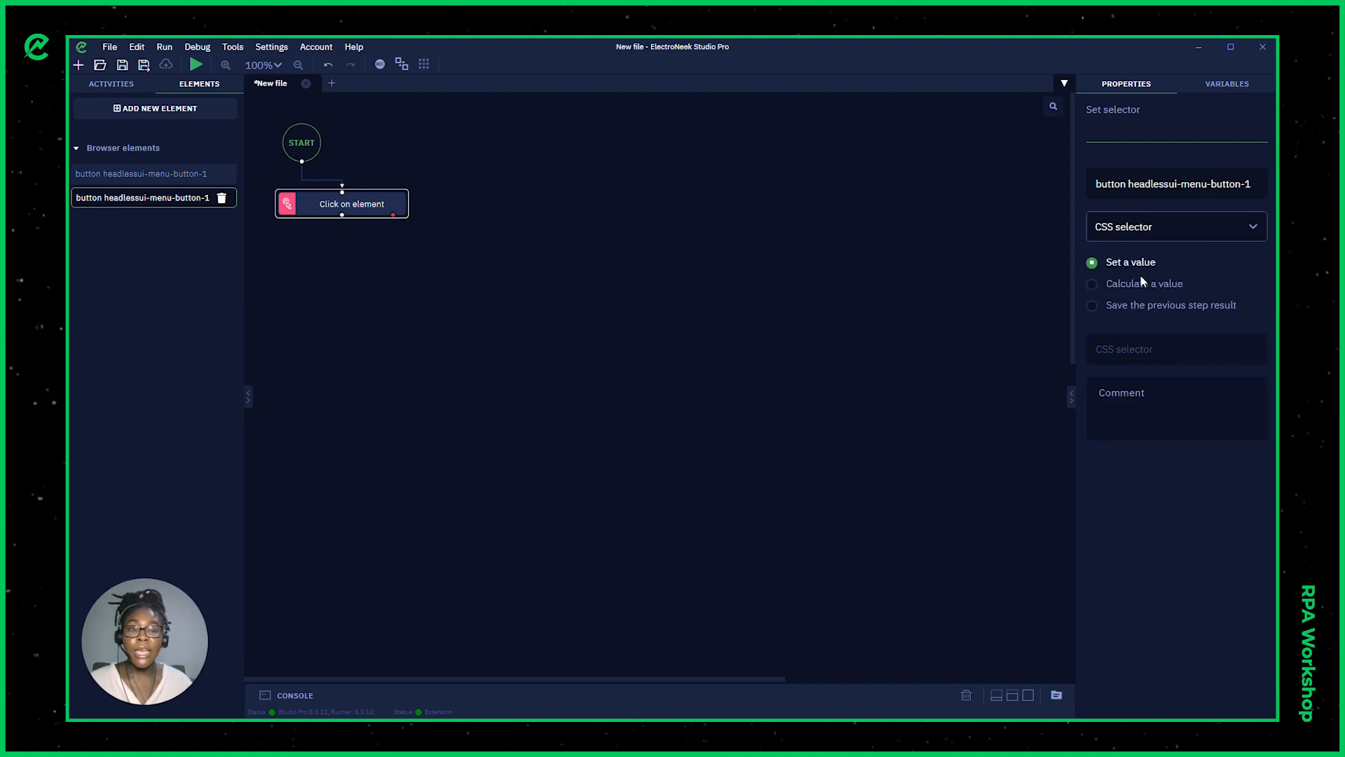
{"action": "left_click", "coordinate": [1126, 346]}
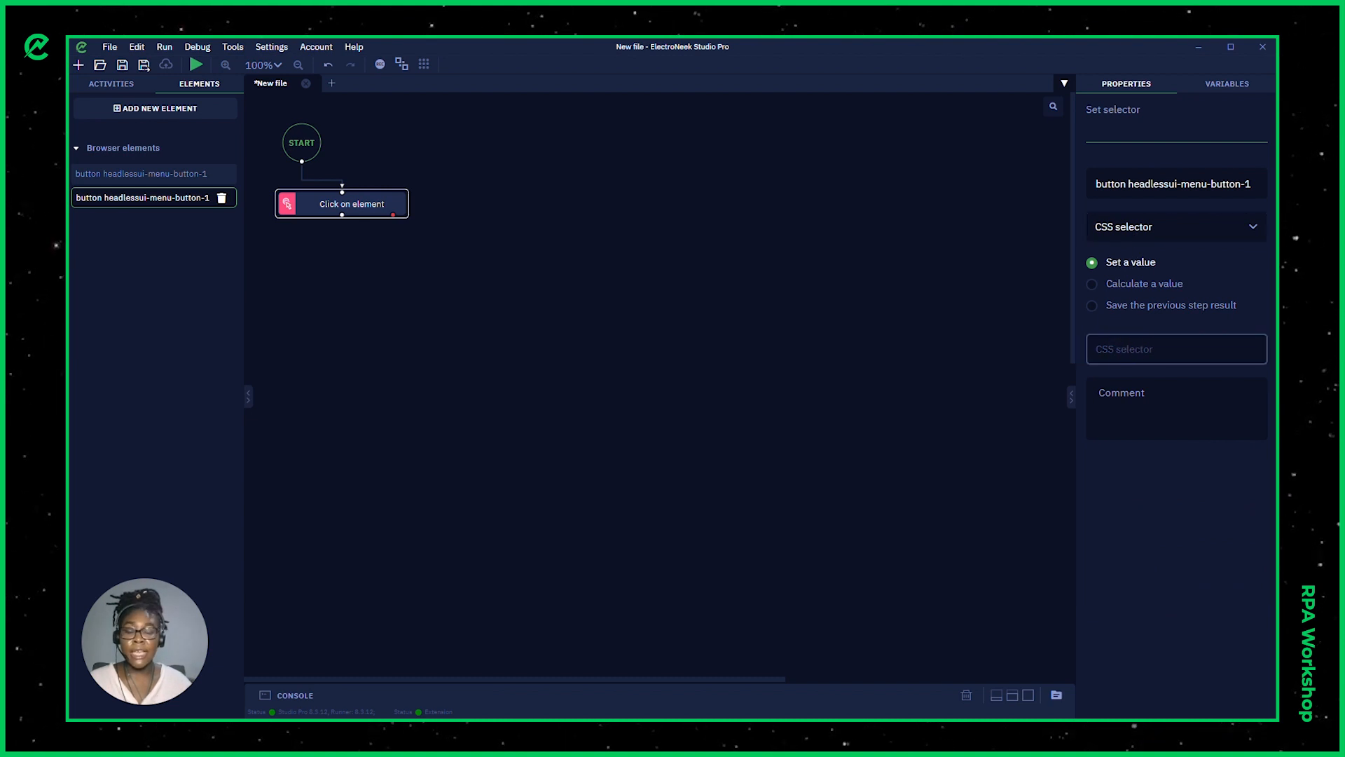
{"action": "type", "text": "#headlessui-menu-button-1"}
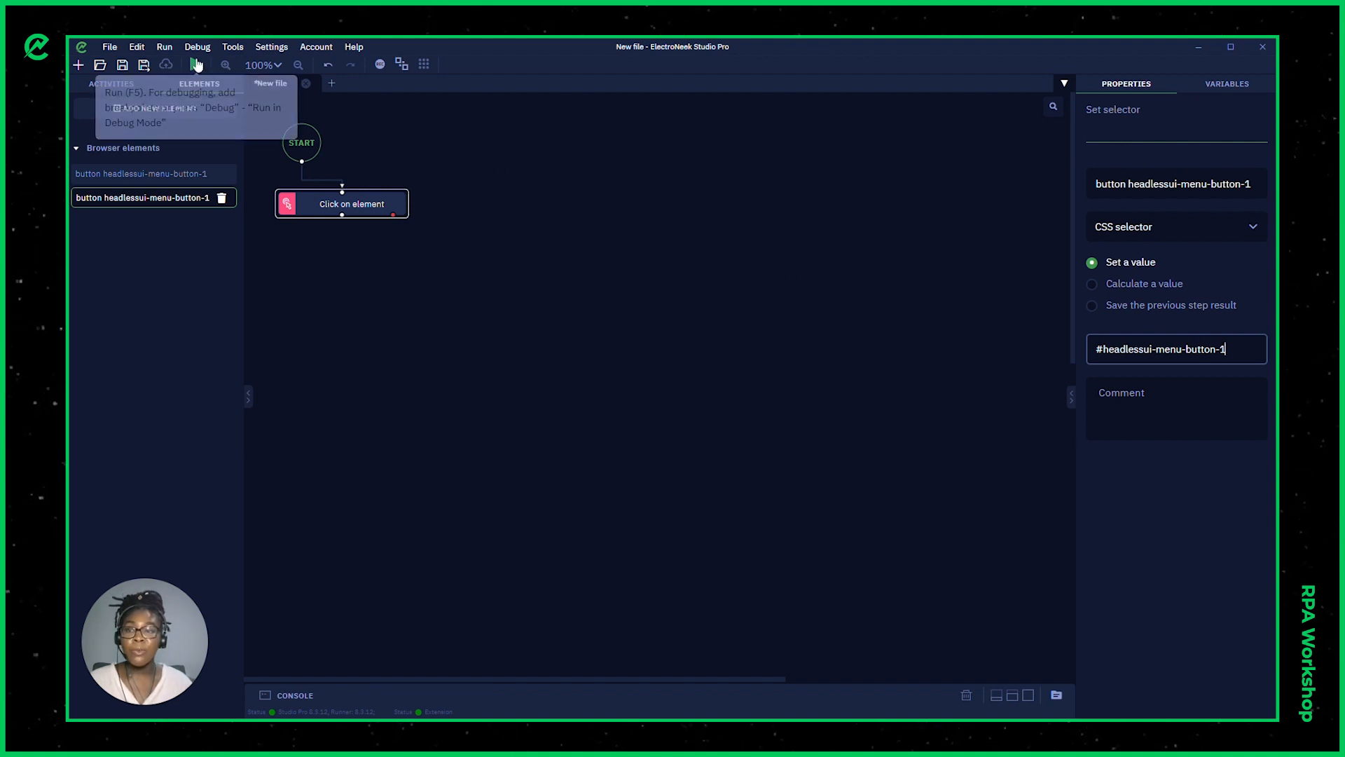
Step: Run the workflow with the CSS selector and check the HYPERAUTOMATION menu in Chrome
{"action": "left_click", "coordinate": [197, 66]}
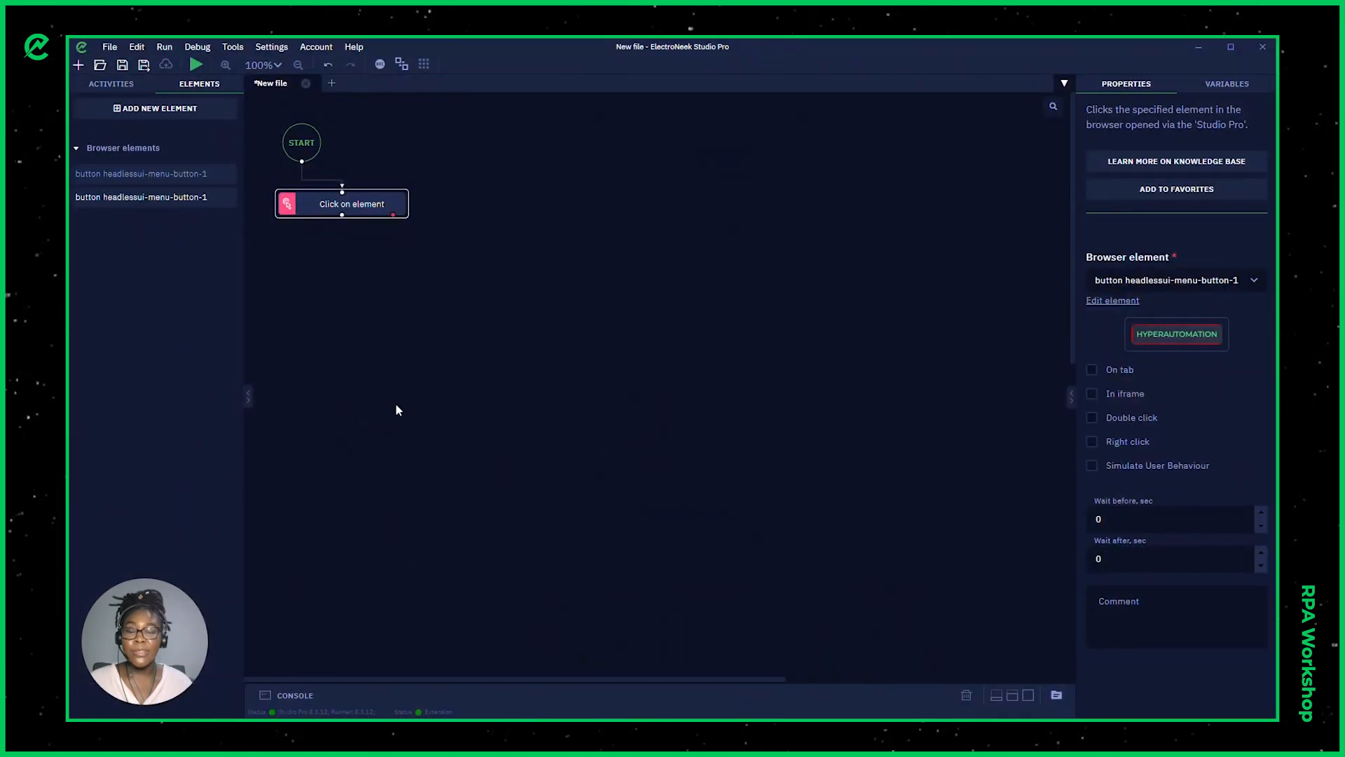
{"action": "key", "text": "super"}
{"action": "left_click", "coordinate": [611, 705]}
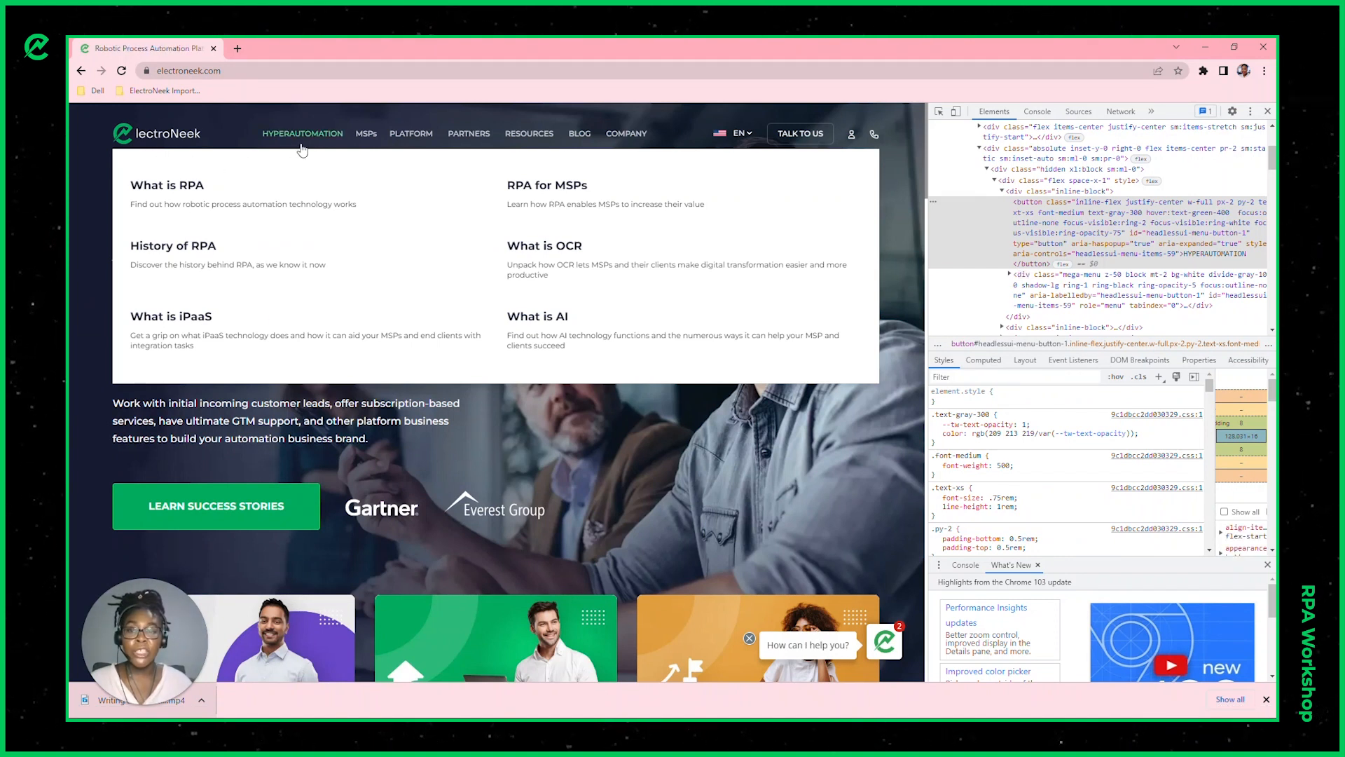
Step: Copy the full XPath of the HYPERAUTOMATION button element from the developer tools
{"action": "right_click", "coordinate": [979, 230]}
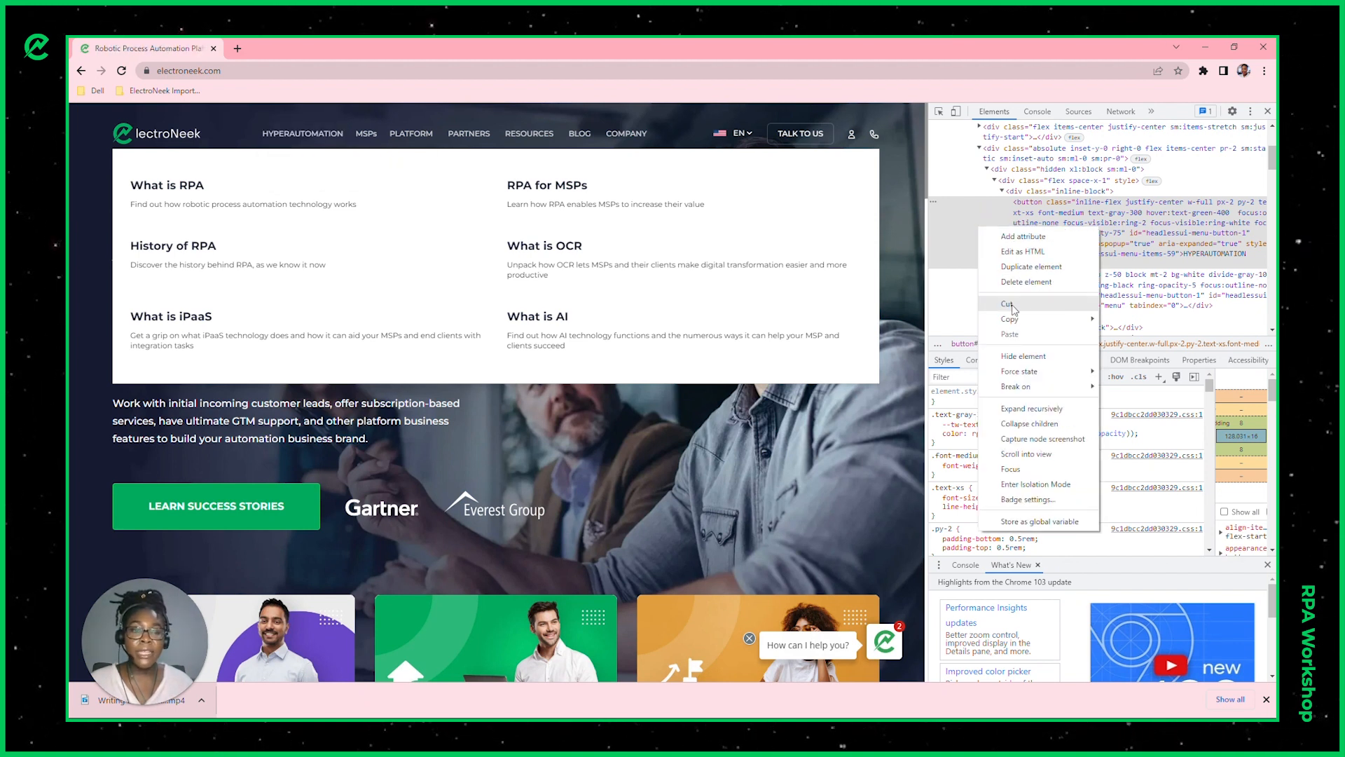
{"action": "mouse_move", "coordinate": [1014, 318]}
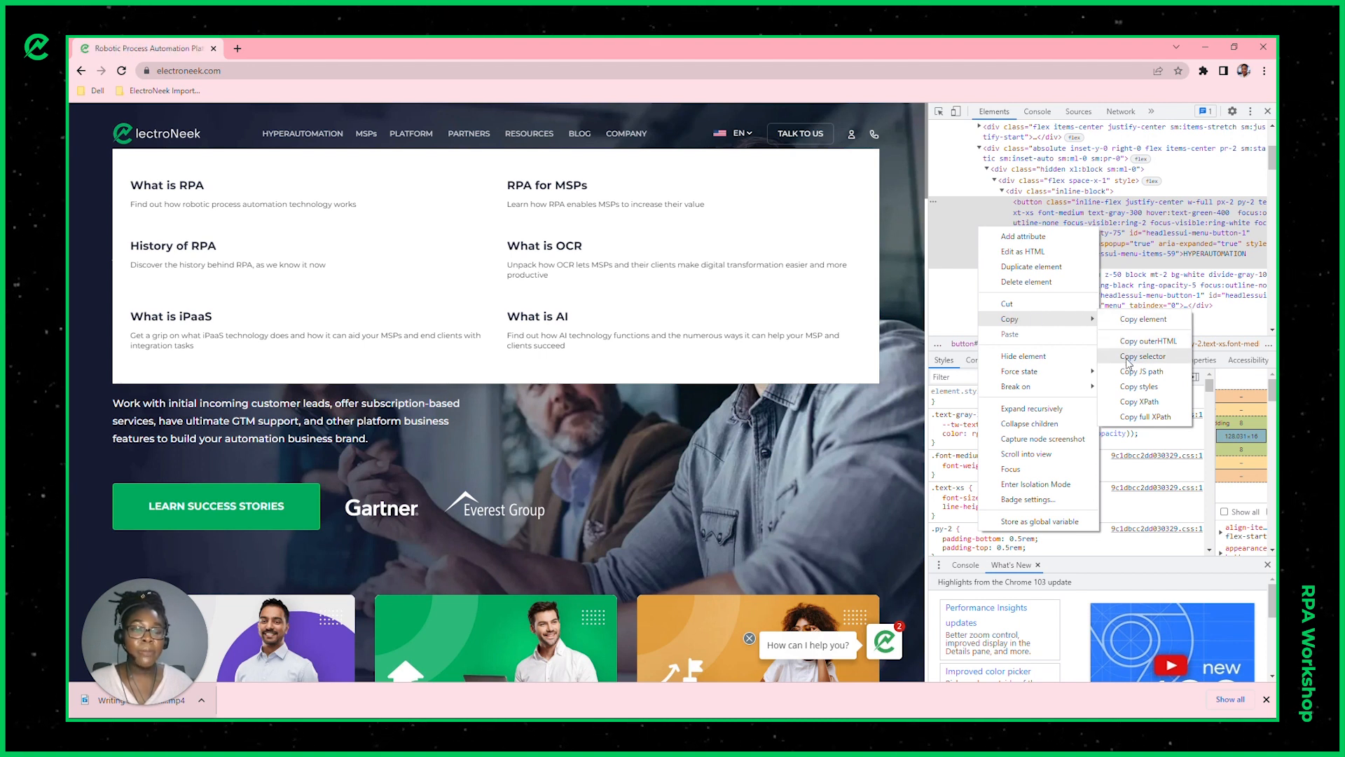
{"action": "left_click", "coordinate": [1141, 419]}
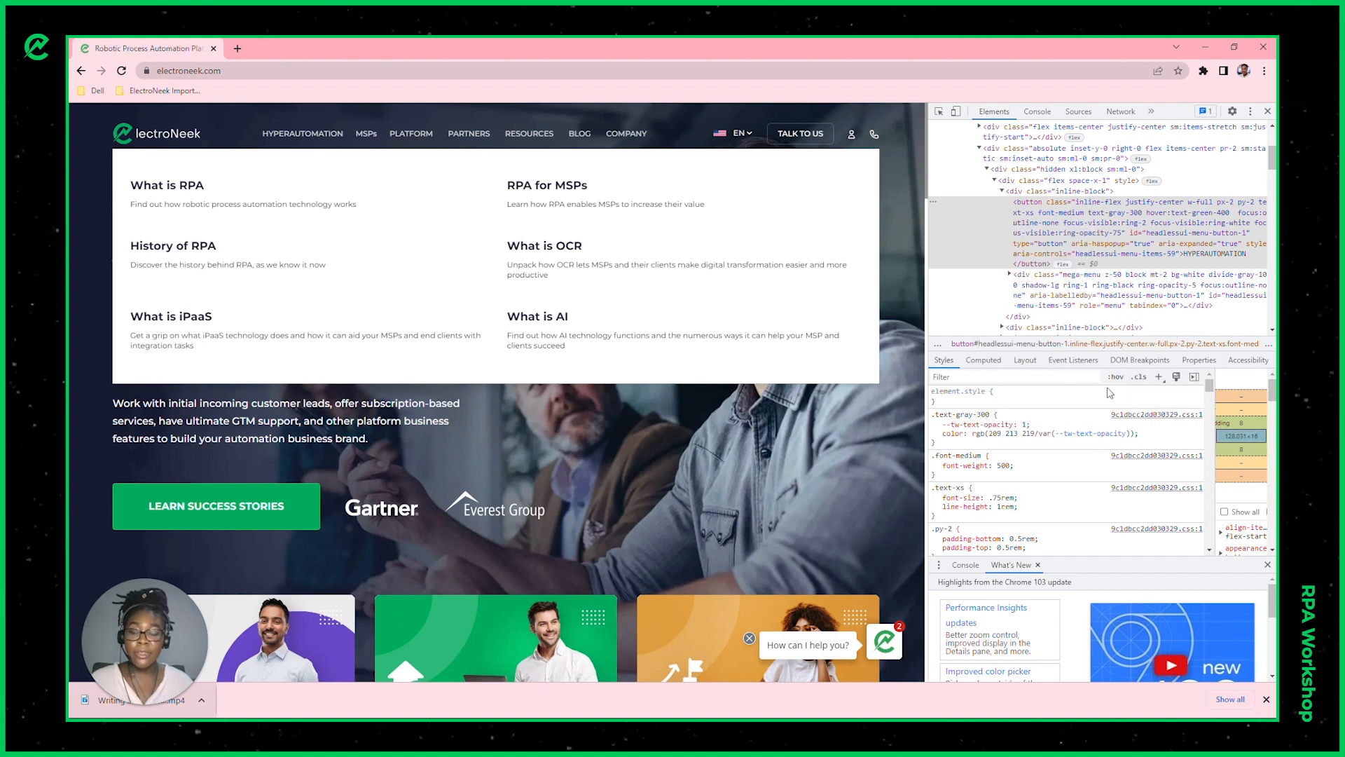
{"action": "key", "text": "super"}
{"action": "left_click", "coordinate": [649, 705]}
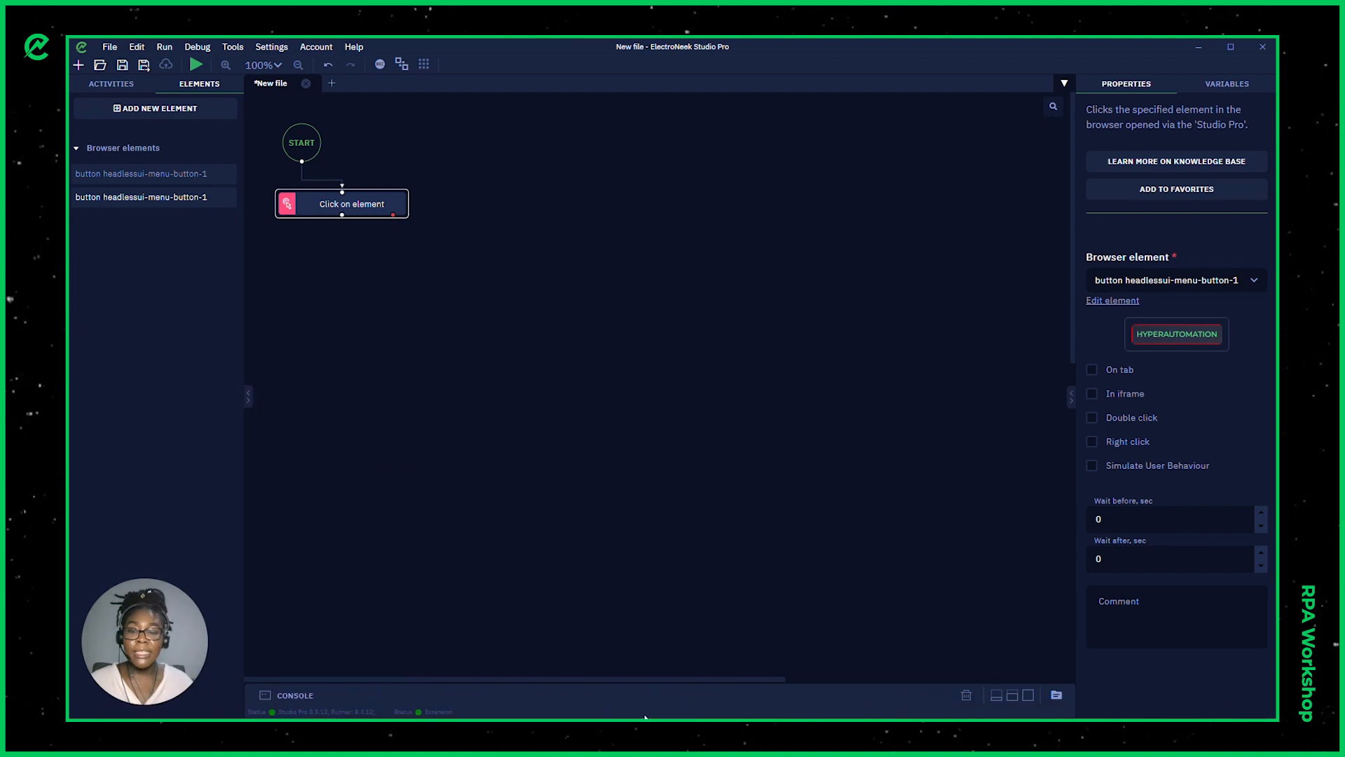
{"action": "key", "text": "super"}
{"action": "left_click", "coordinate": [610, 706]}
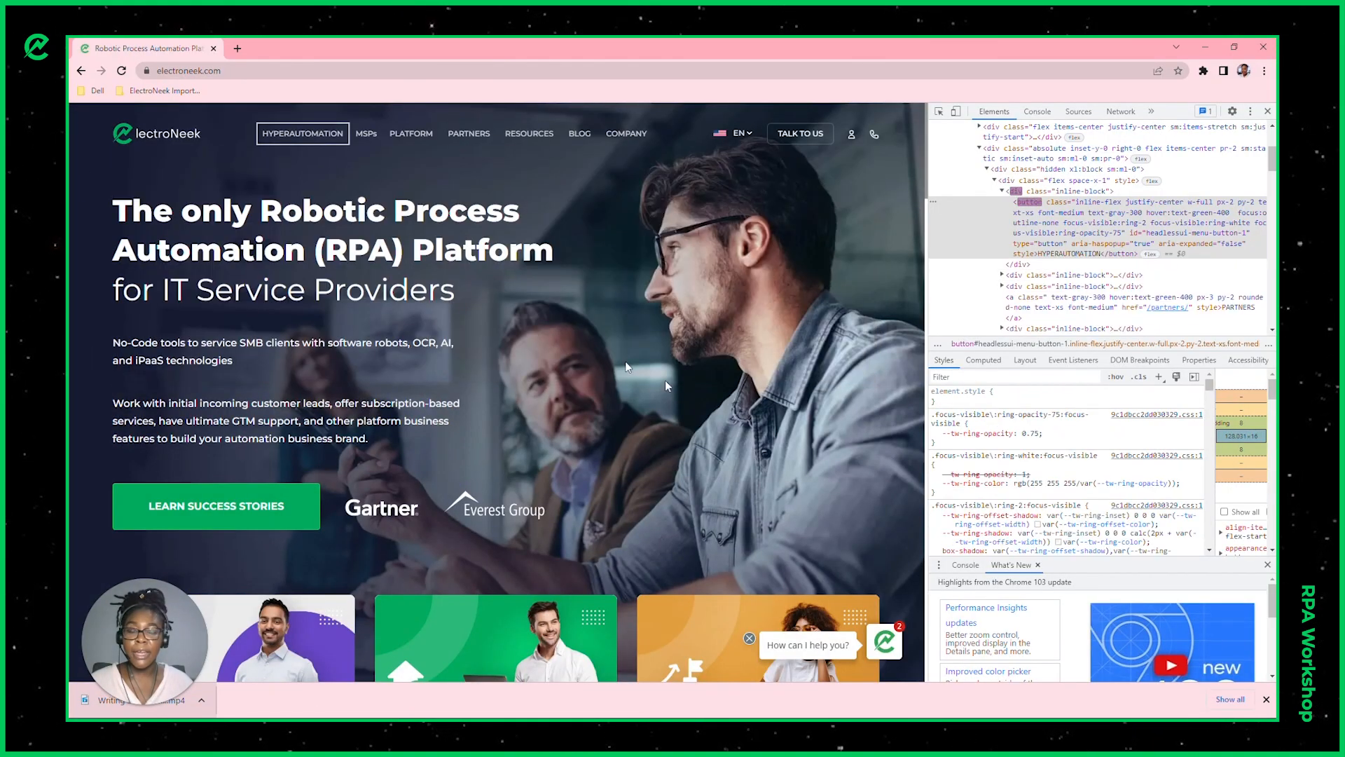
Step: Switch to ElectroNeek Studio Pro and edit the browser element to use XPath, pasting the copied full path of the HYPERAUTOMATION button as its value
{"action": "key", "text": "super"}
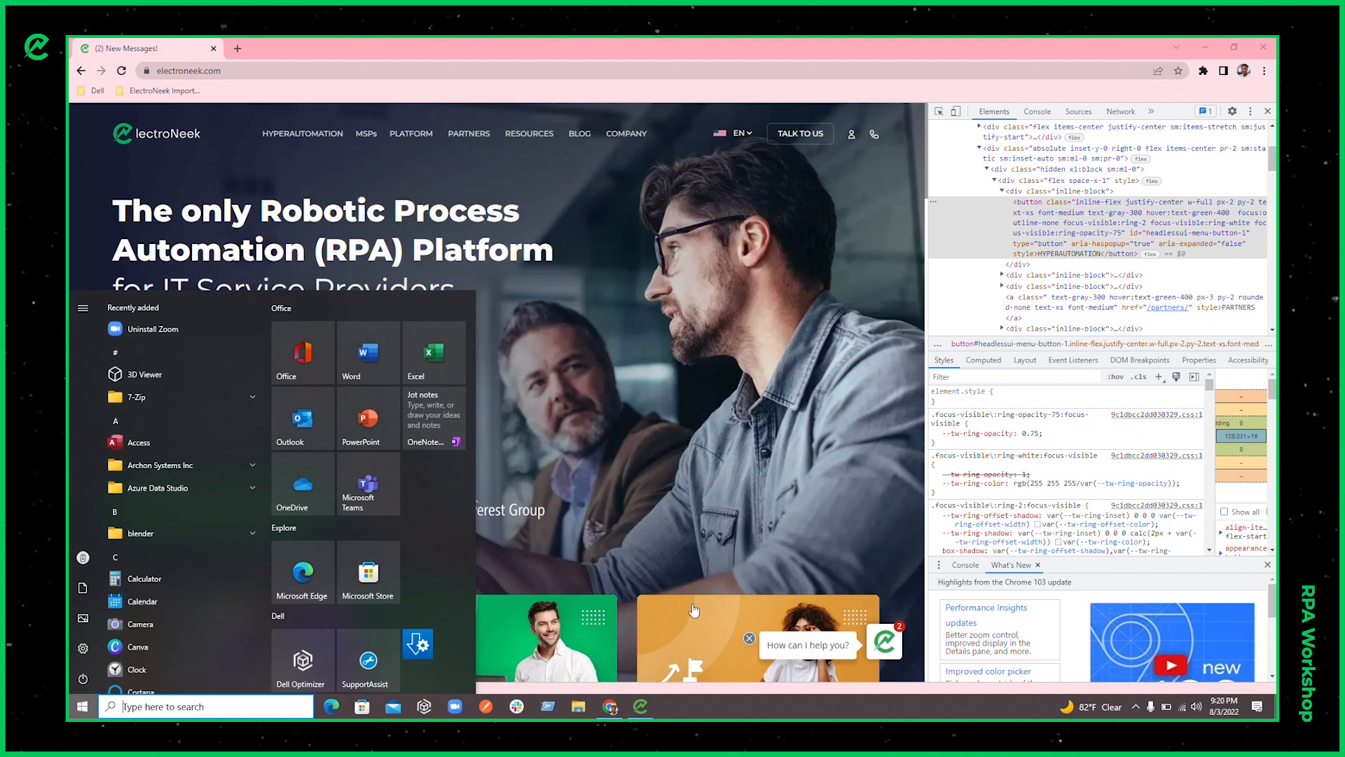
{"action": "left_click", "coordinate": [648, 707]}
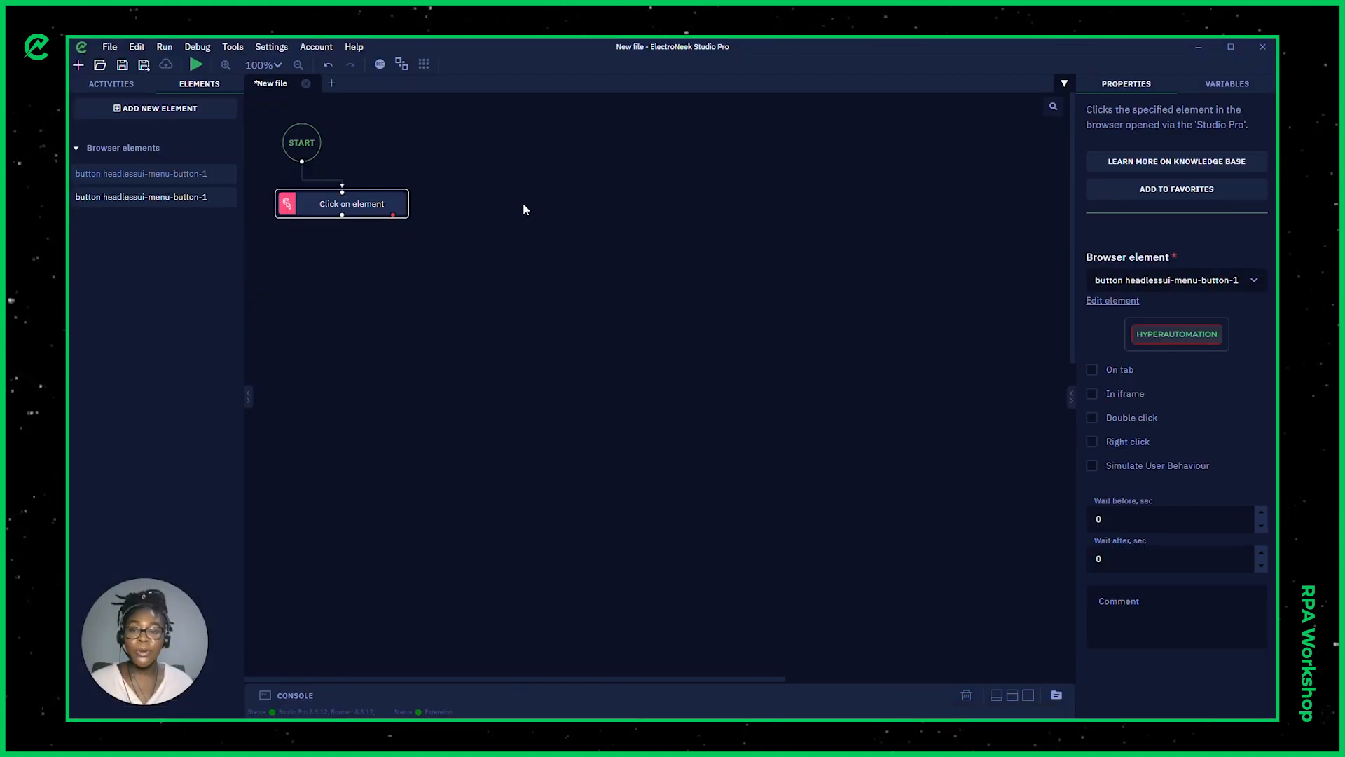
{"action": "left_click", "coordinate": [1115, 301]}
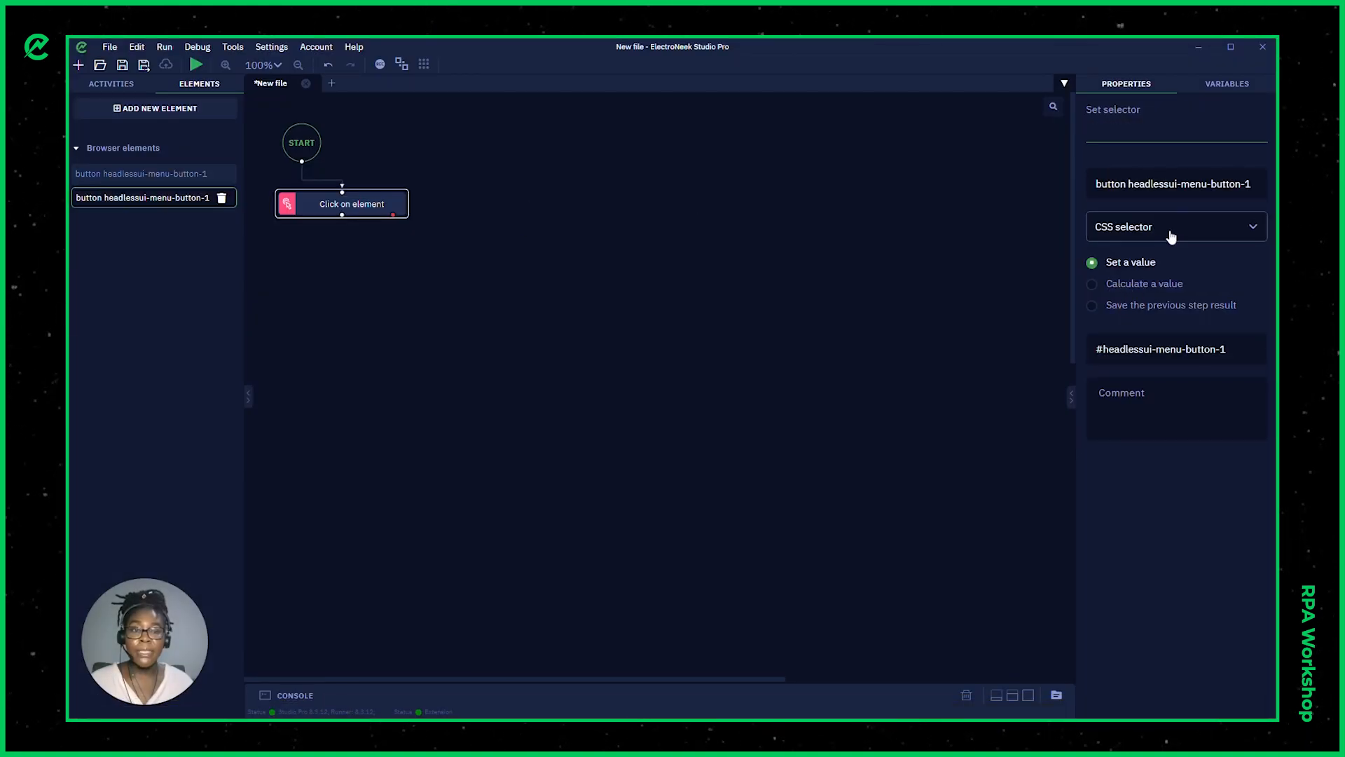
{"action": "left_click", "coordinate": [1171, 234]}
{"action": "left_click", "coordinate": [1115, 288]}
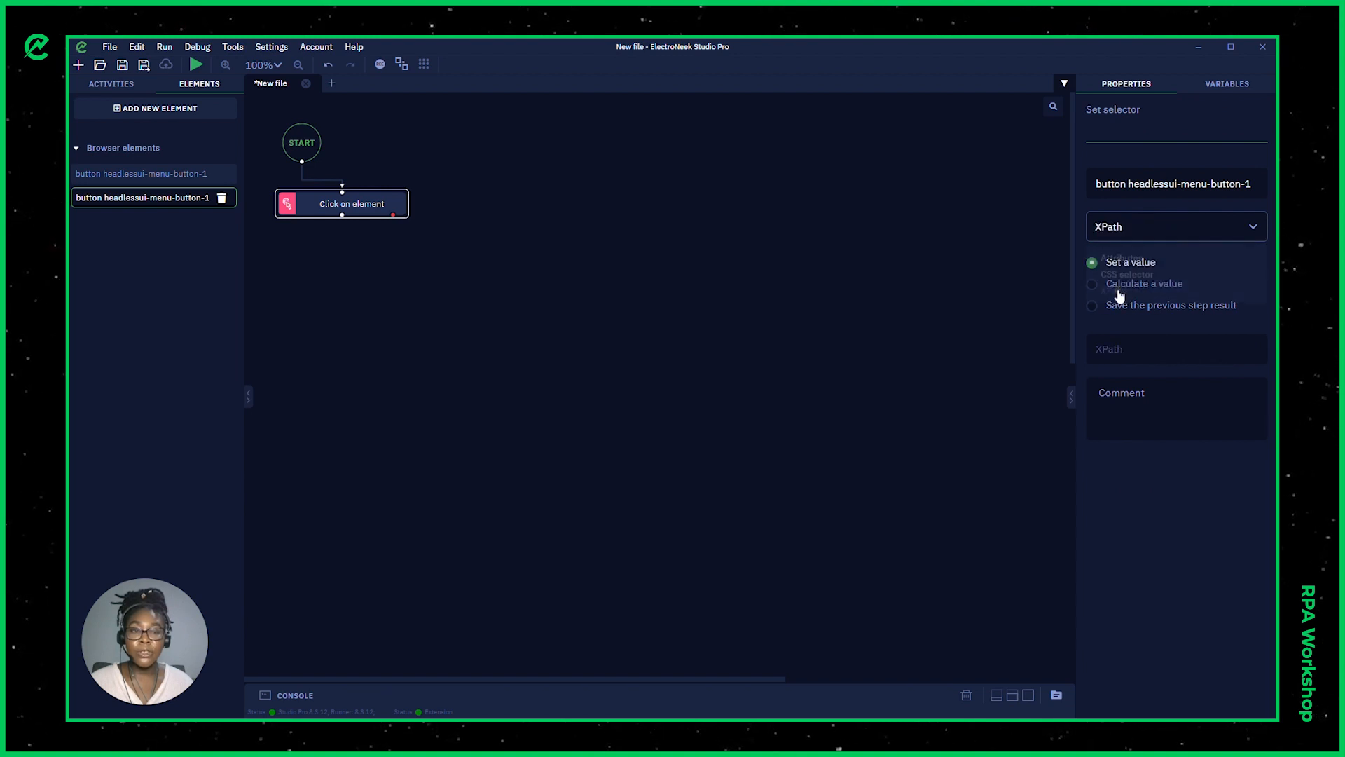
{"action": "right_click", "coordinate": [1126, 357]}
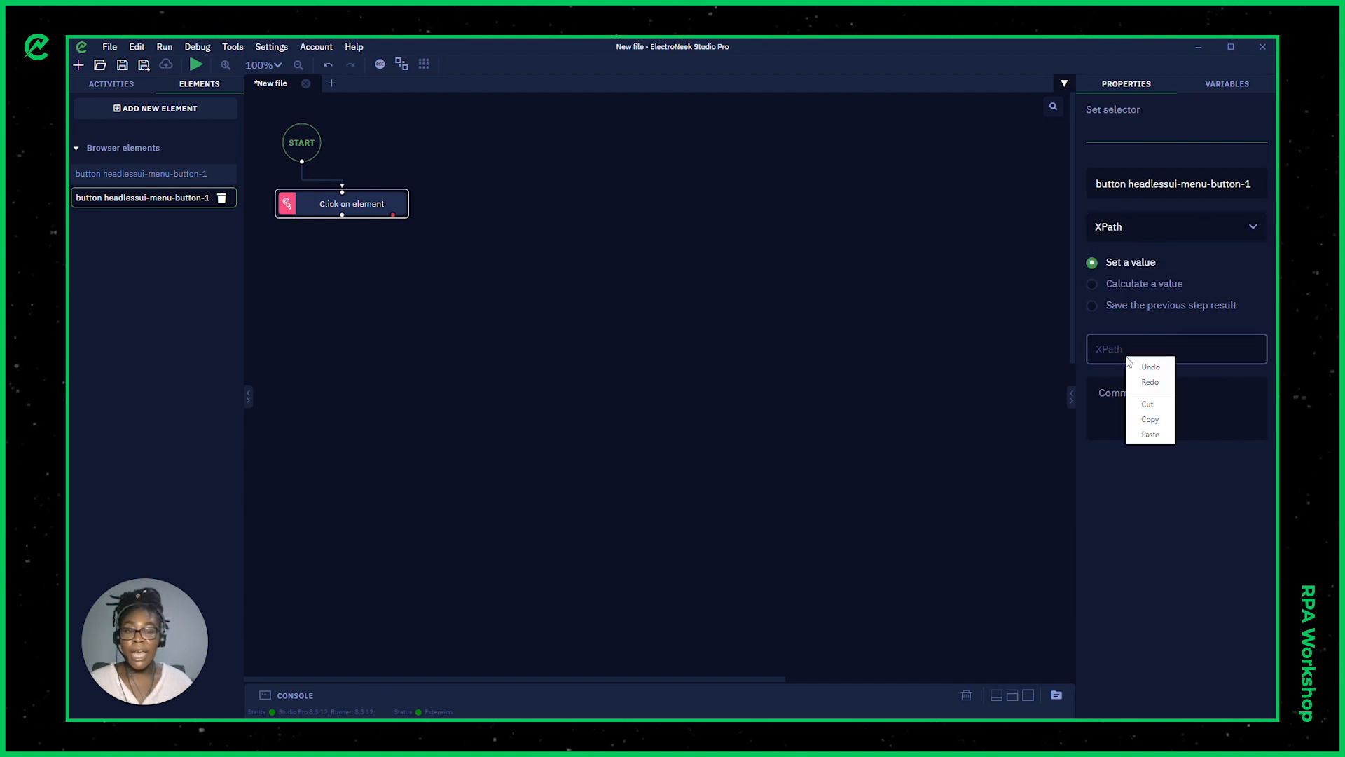
{"action": "left_click", "coordinate": [1150, 434]}
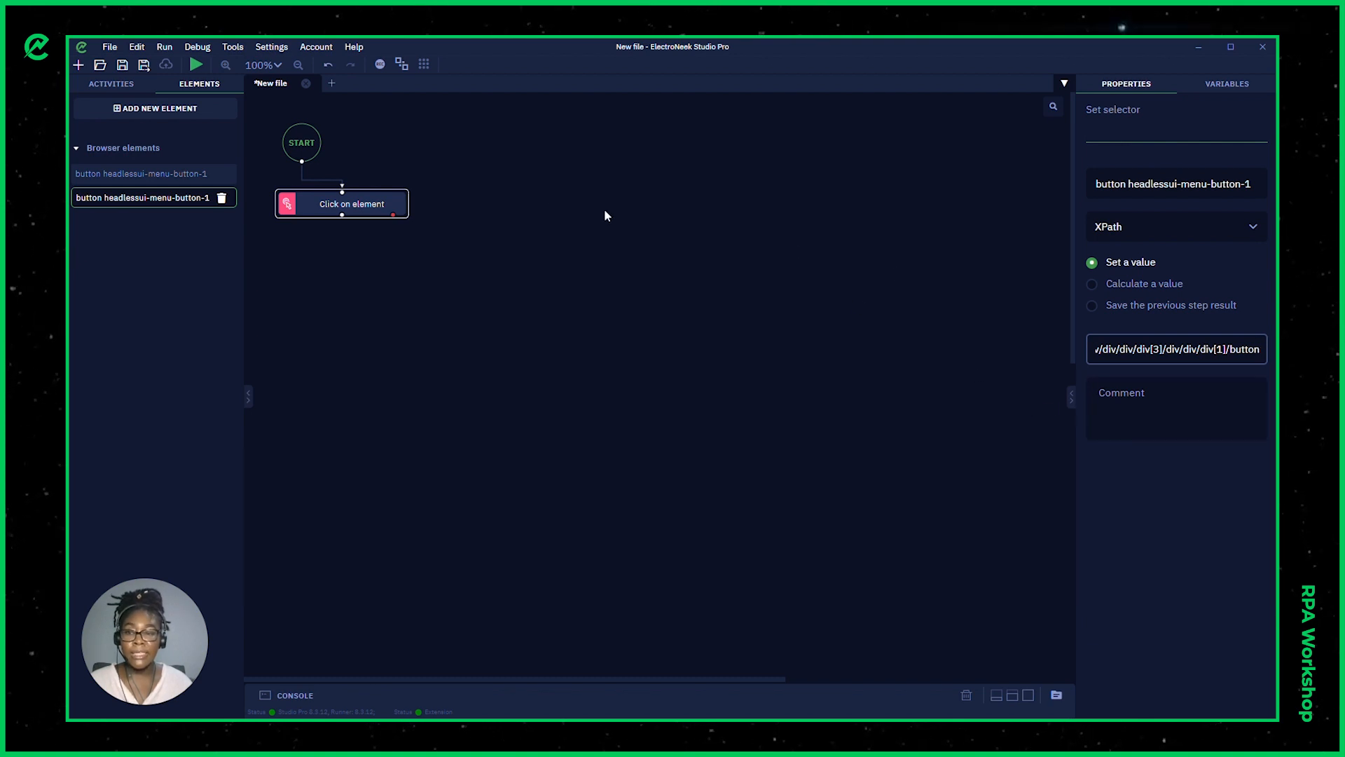
Step: Run the workflow with the XPath selector, check the HYPERAUTOMATION menu in Chrome, and return to ElectroNeek Studio Pro
{"action": "left_click", "coordinate": [195, 65]}
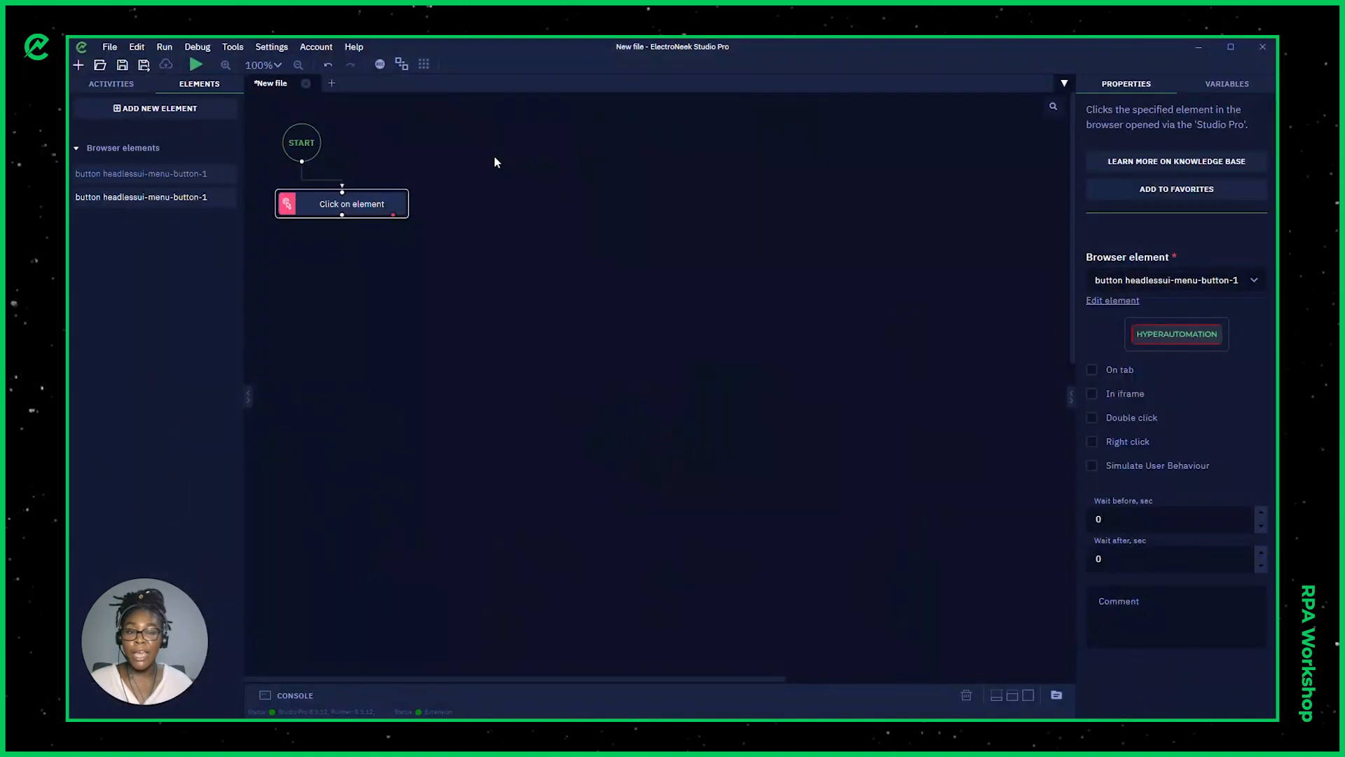
{"action": "key", "text": "super"}
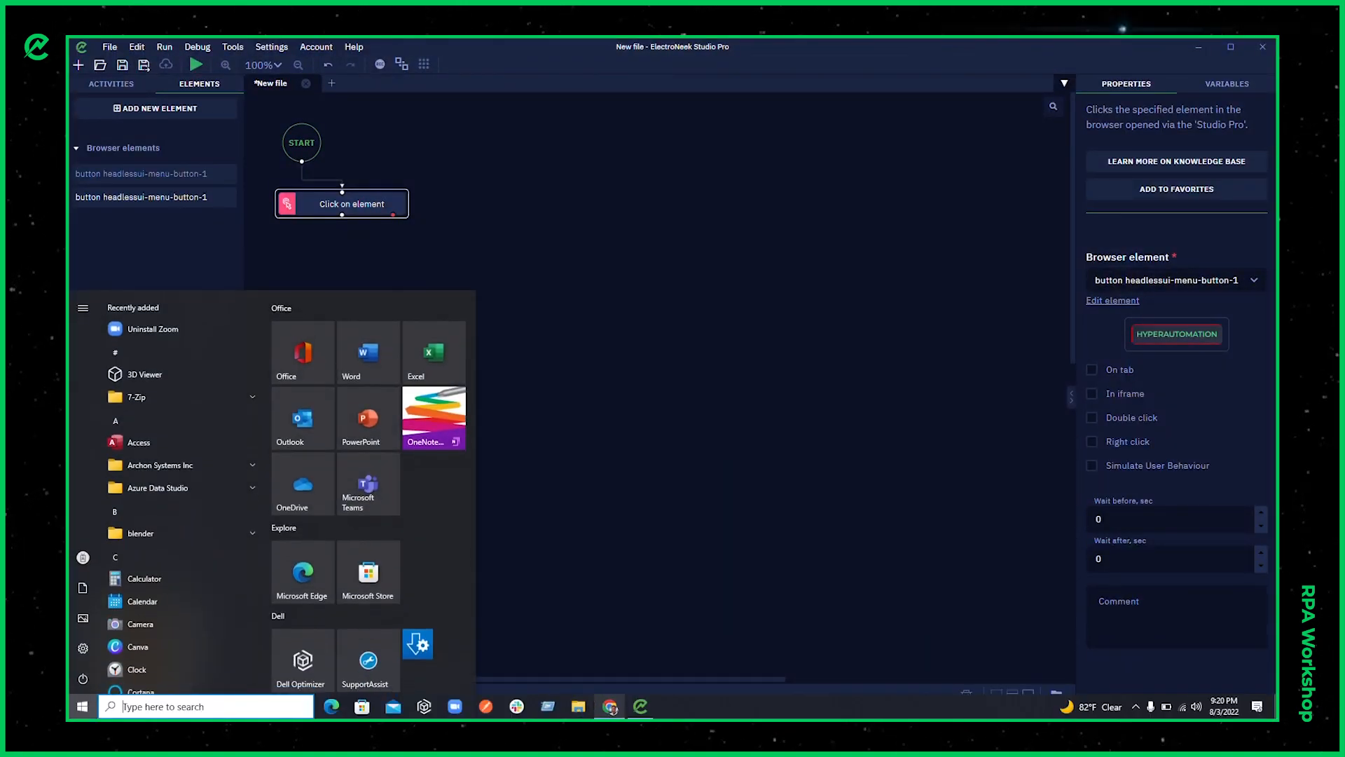
{"action": "left_click", "coordinate": [609, 706]}
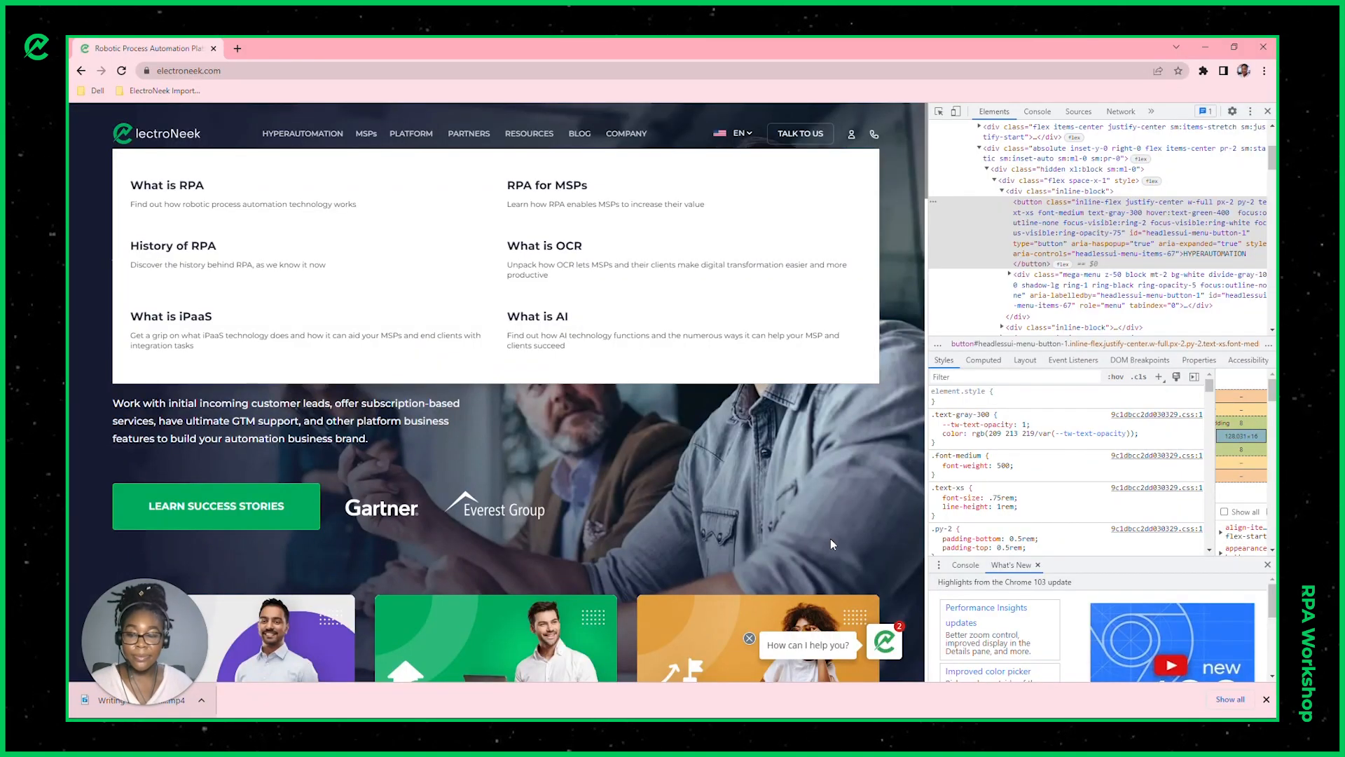
{"action": "key", "text": "super"}
{"action": "left_click", "coordinate": [654, 708]}
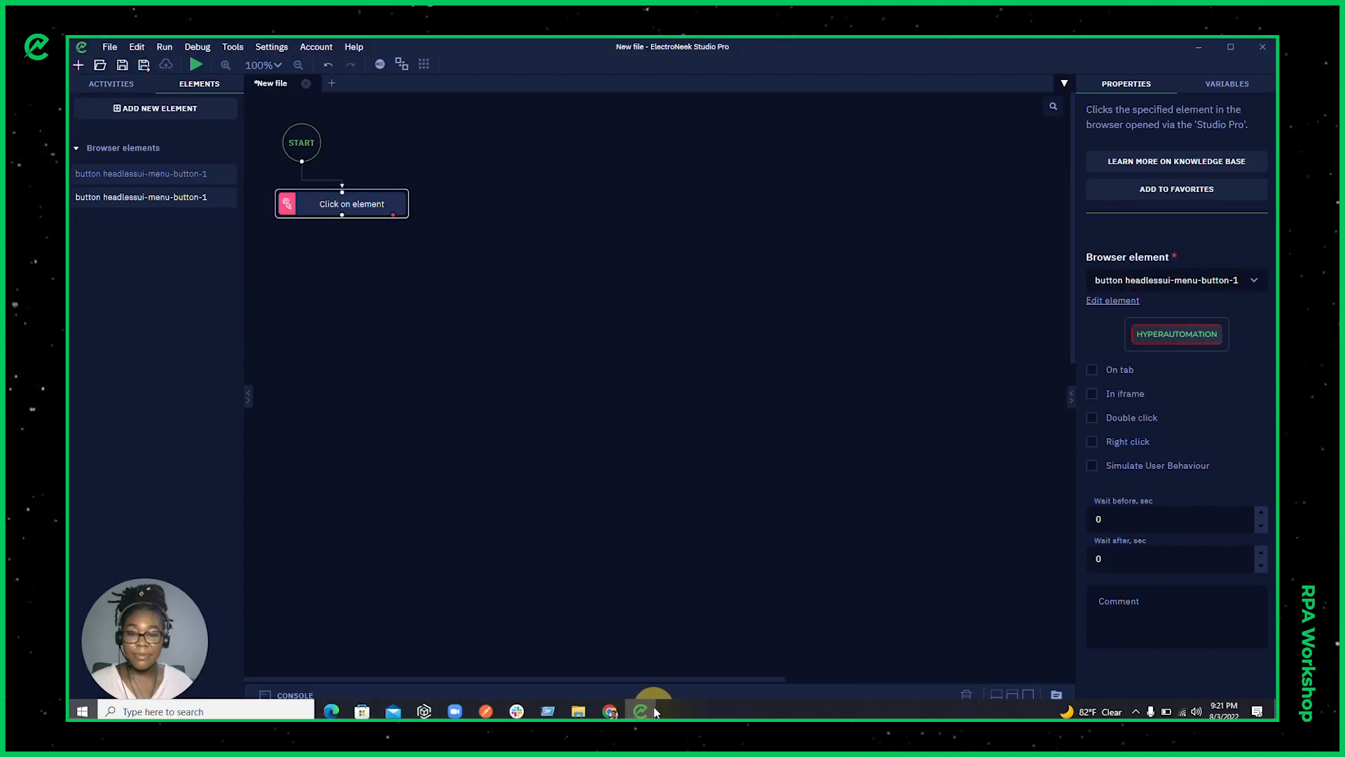